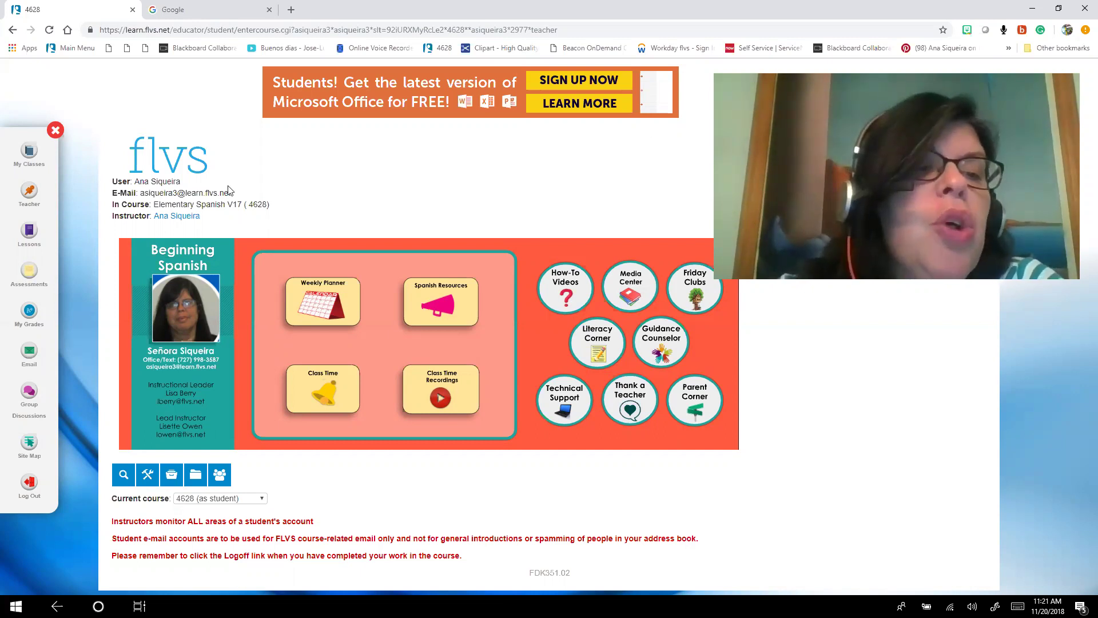
Open the Elementary Spanish course lessons page from the left sidebar.
{"action": "left_click", "coordinate": [31, 246]}
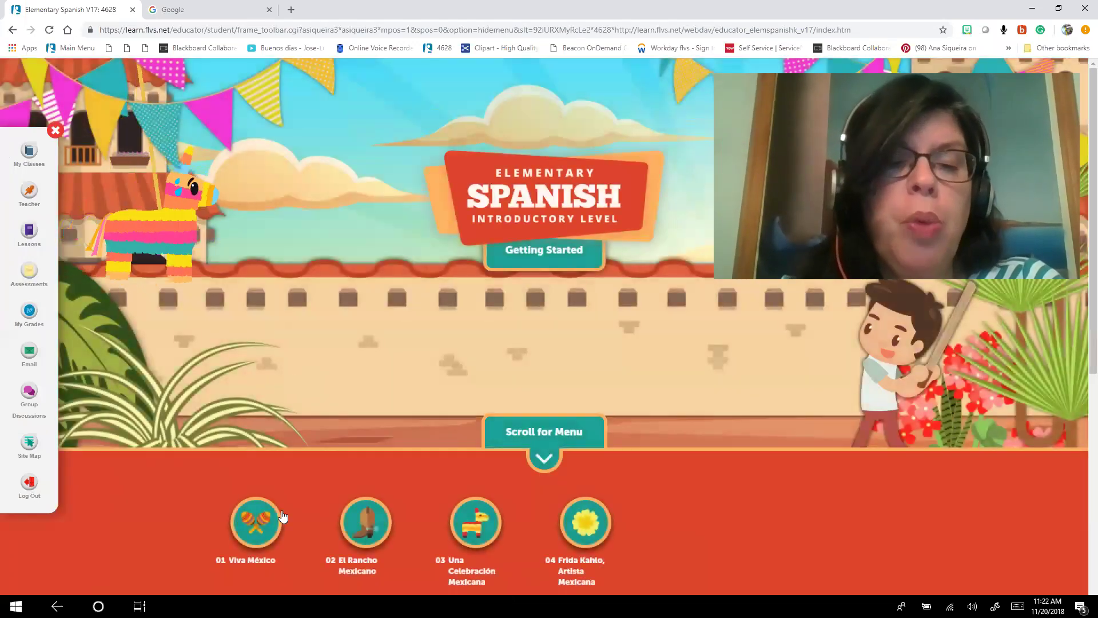
Open unit 02 El Rancho Mexicano and its lesson 02.03 Los Números.
{"action": "left_click", "coordinate": [364, 522]}
{"action": "scroll", "coordinate": [363, 515], "scroll_direction": "down", "scroll_amount": 5}
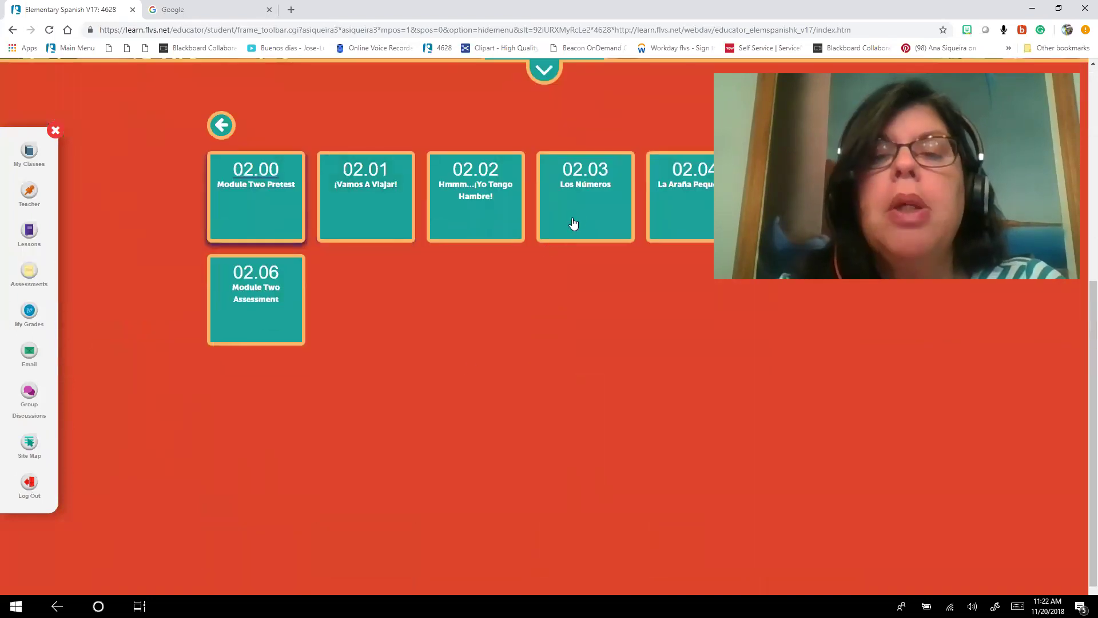
{"action": "left_click", "coordinate": [595, 188]}
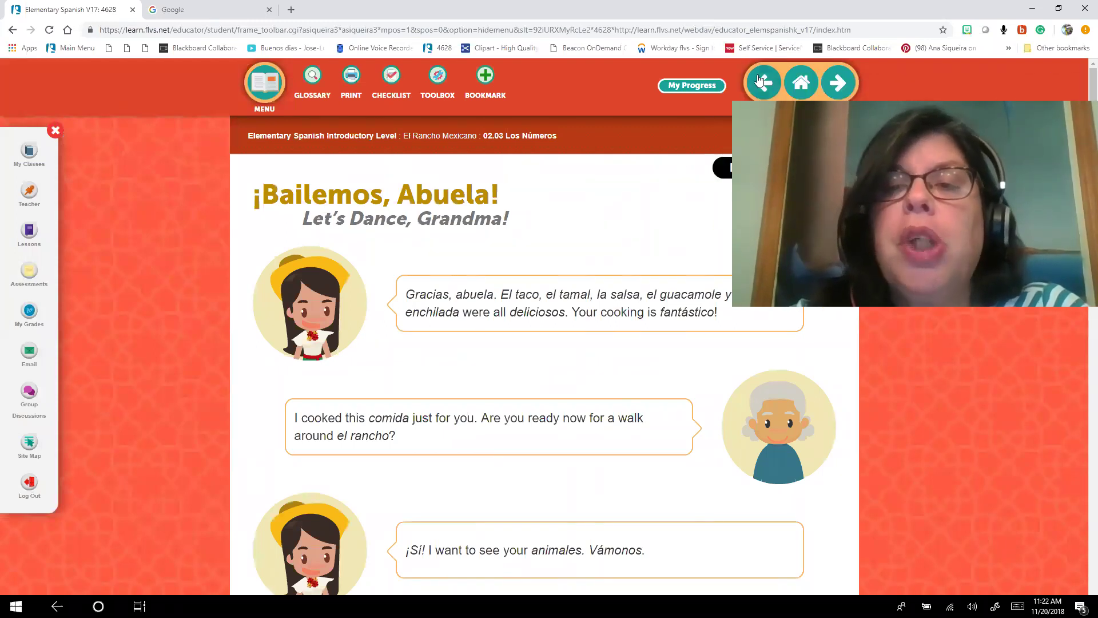
Jump to page 35, the assignment page, and scroll to the Voice Recording link.
{"action": "left_click", "coordinate": [699, 91]}
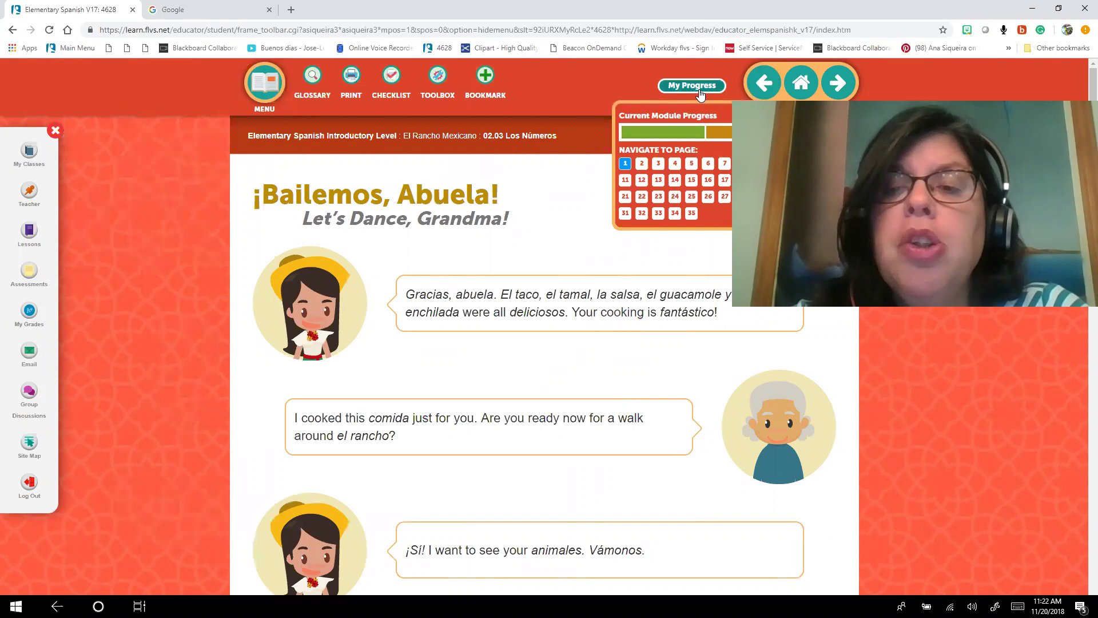
{"action": "left_click", "coordinate": [689, 216]}
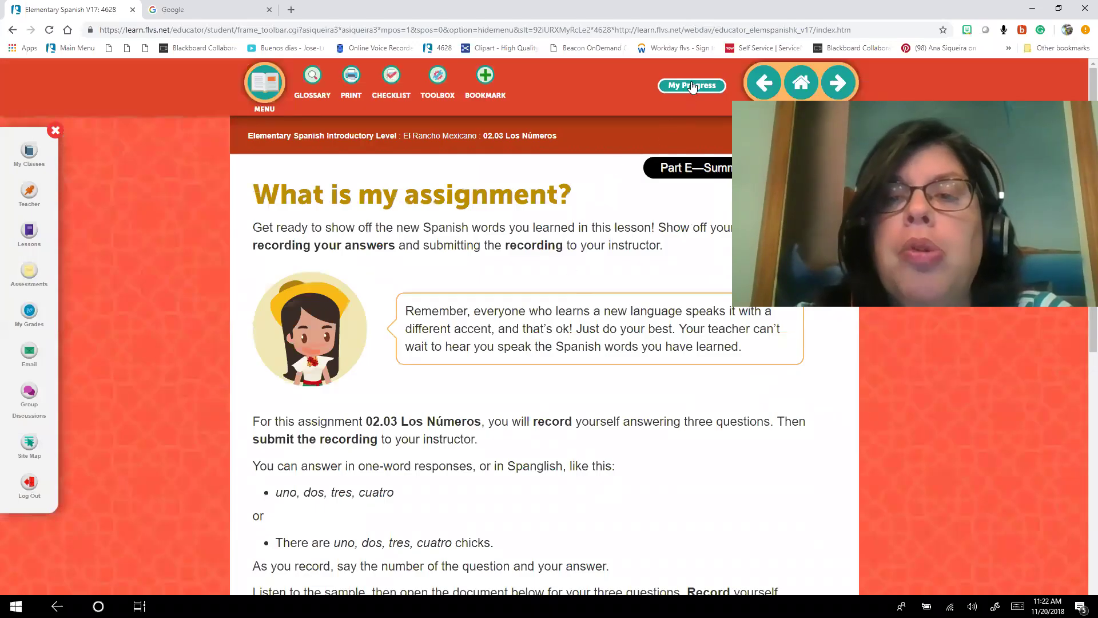
{"action": "left_click", "coordinate": [690, 87]}
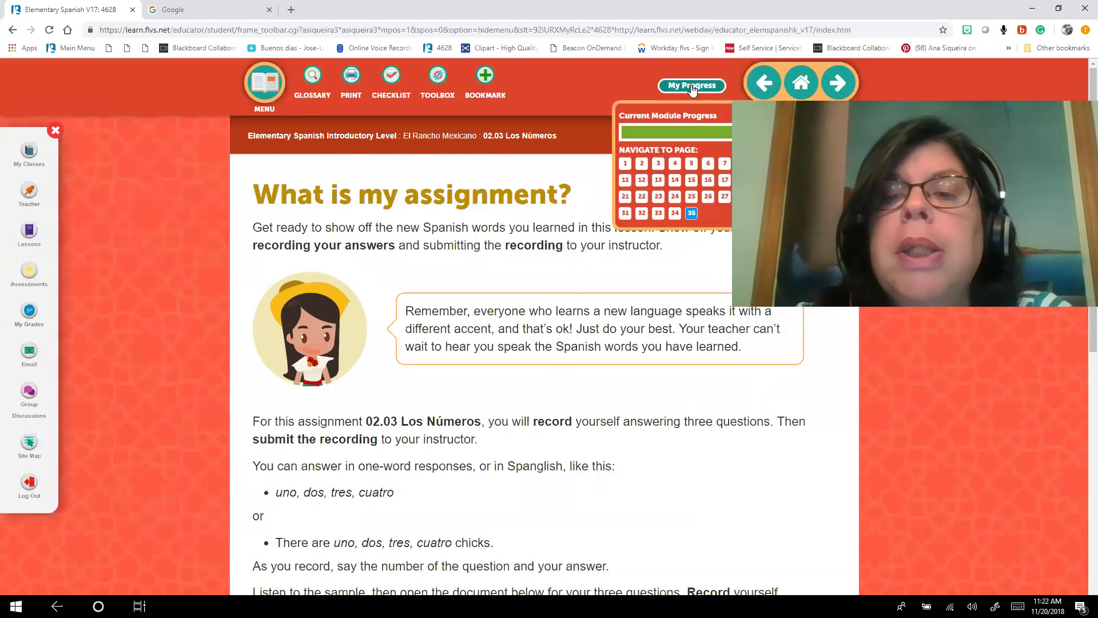
{"action": "left_click", "coordinate": [691, 215]}
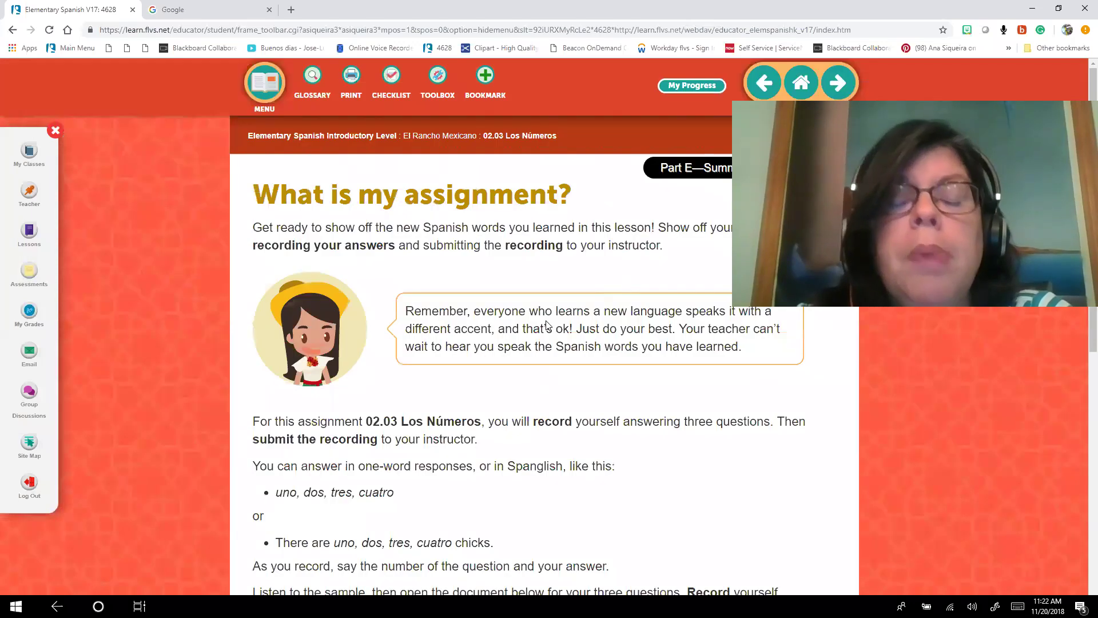
{"action": "scroll", "coordinate": [546, 321], "scroll_direction": "down", "scroll_amount": 3}
{"action": "scroll", "coordinate": [548, 326], "scroll_direction": "up", "scroll_amount": 1}
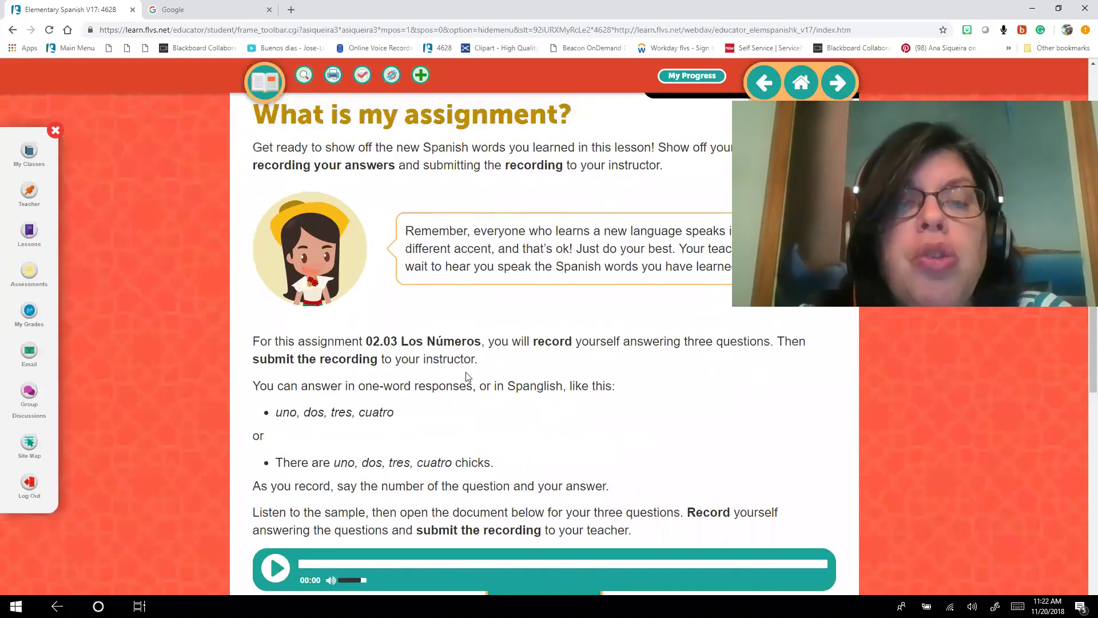
{"action": "scroll", "coordinate": [517, 392], "scroll_direction": "down", "scroll_amount": 2}
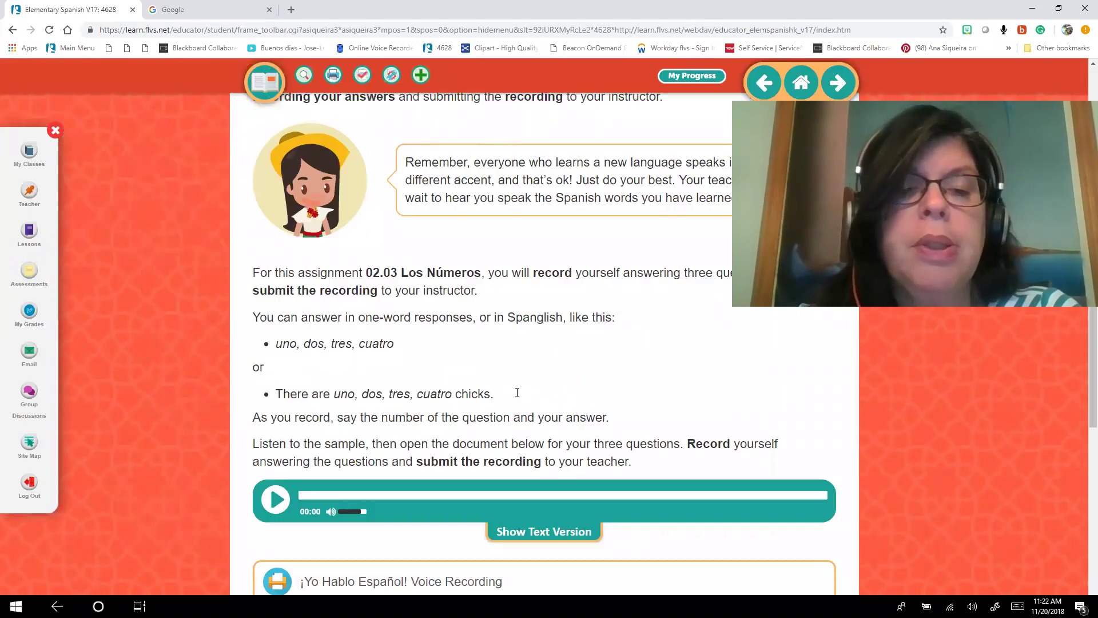
{"action": "scroll", "coordinate": [370, 403], "scroll_direction": "down", "scroll_amount": 1}
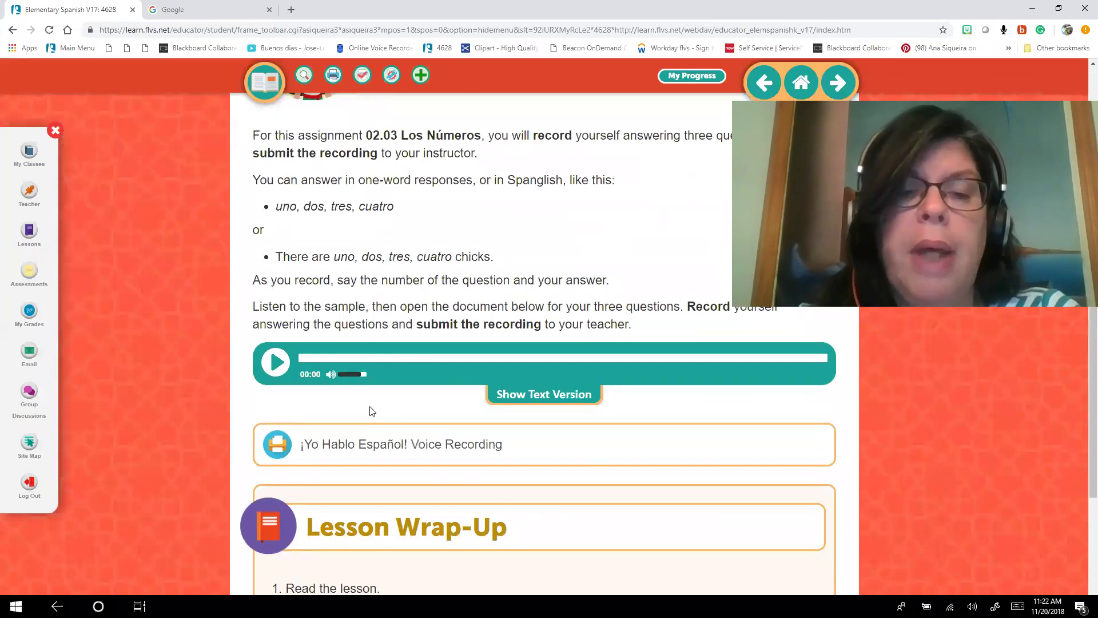
Open the ¡Yo Hablo Español! Voice Recording PDF and view questions 1–3 at the top.
{"action": "left_click", "coordinate": [370, 445]}
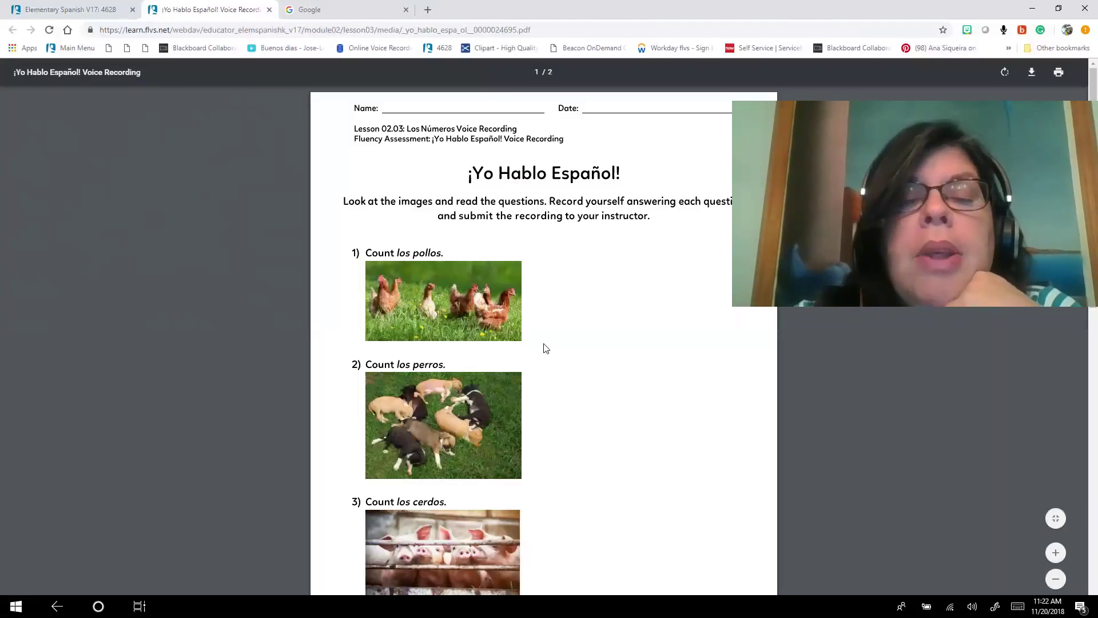
{"action": "scroll", "coordinate": [508, 376], "scroll_direction": "down", "scroll_amount": 2}
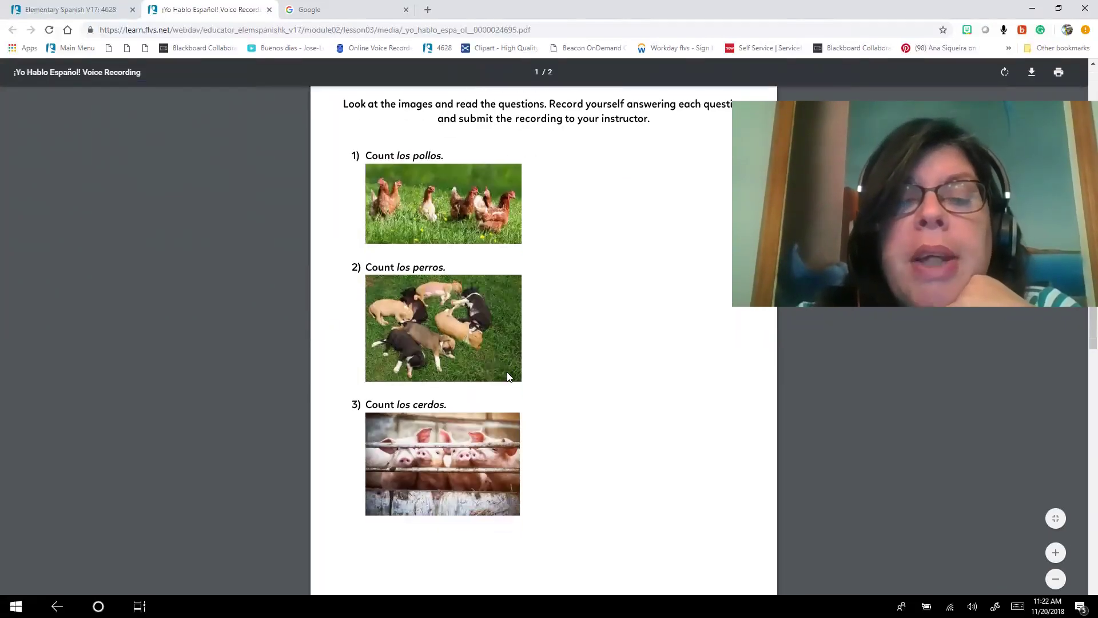
{"action": "scroll", "coordinate": [508, 376], "scroll_direction": "up", "scroll_amount": 2}
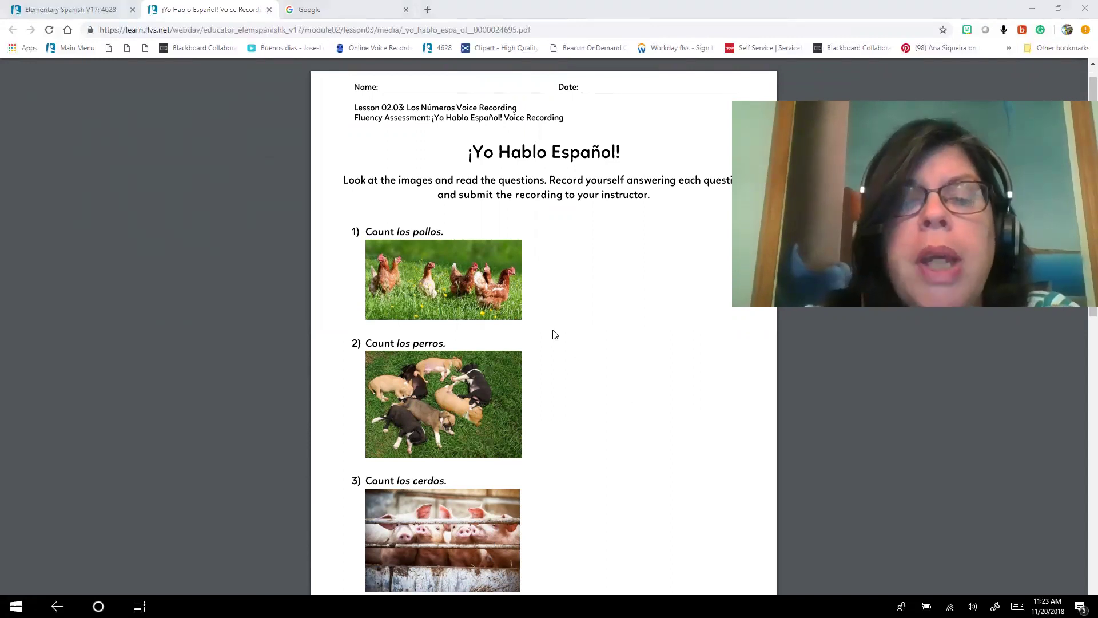
{"action": "left_click", "coordinate": [544, 285]}
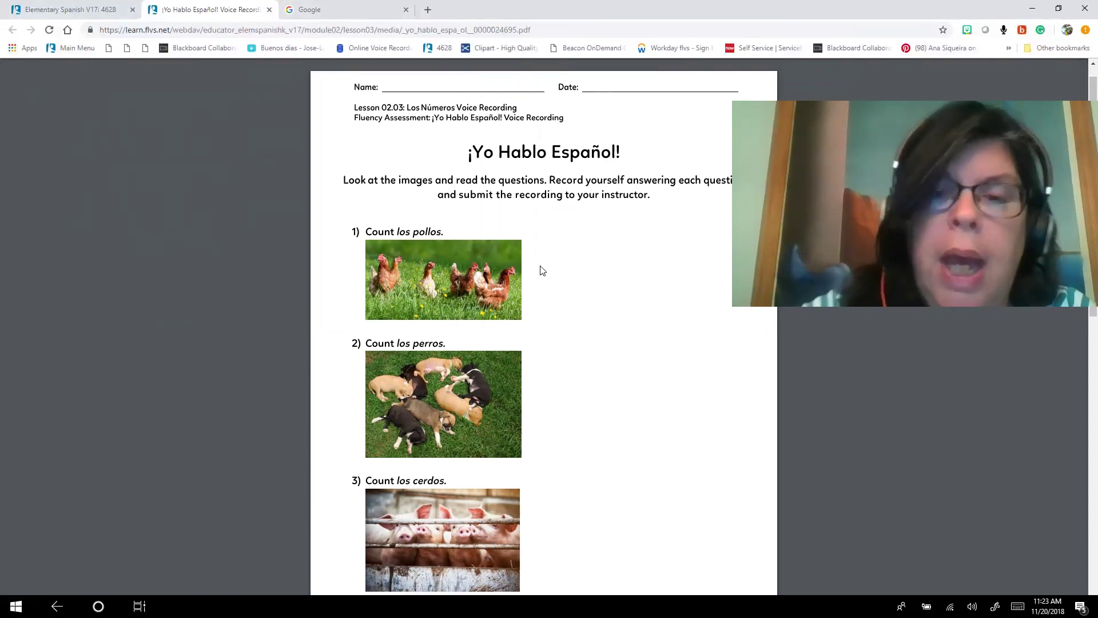
{"action": "scroll", "coordinate": [542, 270], "scroll_direction": "up", "scroll_amount": 1}
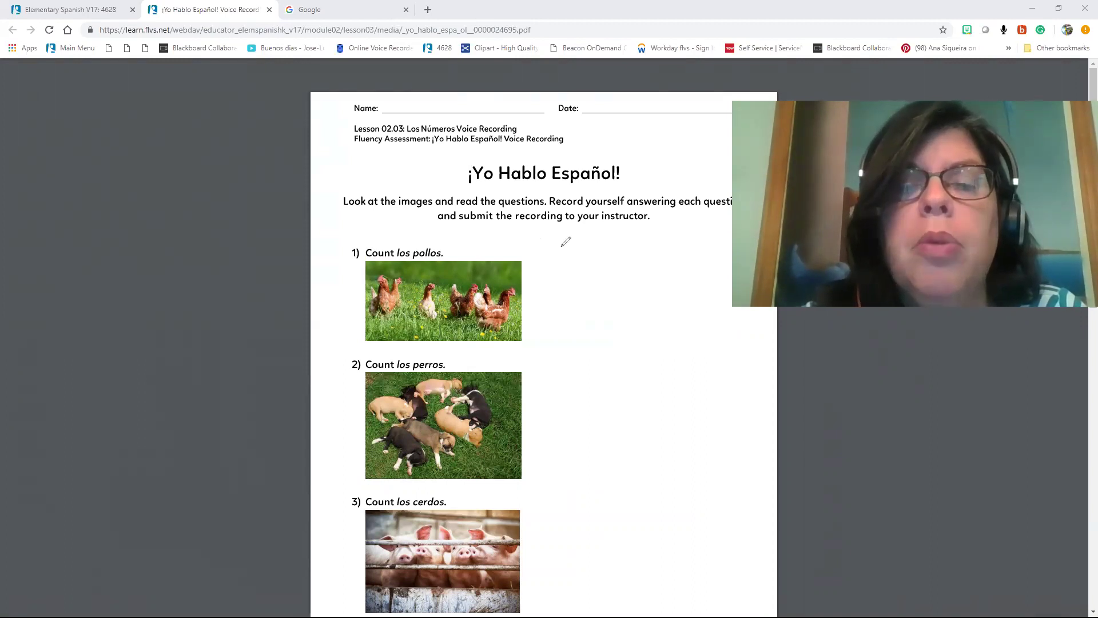
Handwrite 'Hay' in red beside question 1, Count los pollos.
{"action": "mouse_move", "coordinate": [561, 247]}
{"action": "left_mouse_down"}
{"action": "mouse_move", "coordinate": [562, 265]}
{"action": "mouse_move", "coordinate": [577, 256]}
{"action": "mouse_move", "coordinate": [579, 266]}
{"action": "mouse_move", "coordinate": [606, 266]}
{"action": "mouse_move", "coordinate": [611, 254]}
{"action": "mouse_move", "coordinate": [600, 282]}
{"action": "left_mouse_up"}
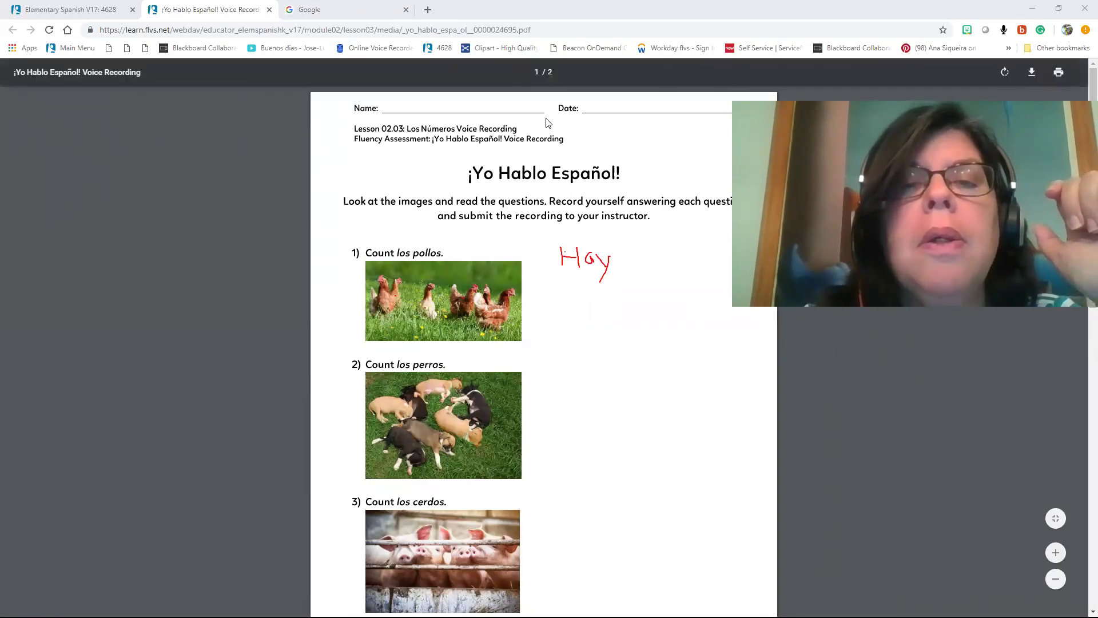
Type 'seis pollos.' beside Hay, then 'uno, dos, tres' / 'cuatro,' / 'cinco, seis' on separate lines.
{"action": "left_click", "coordinate": [636, 253]}
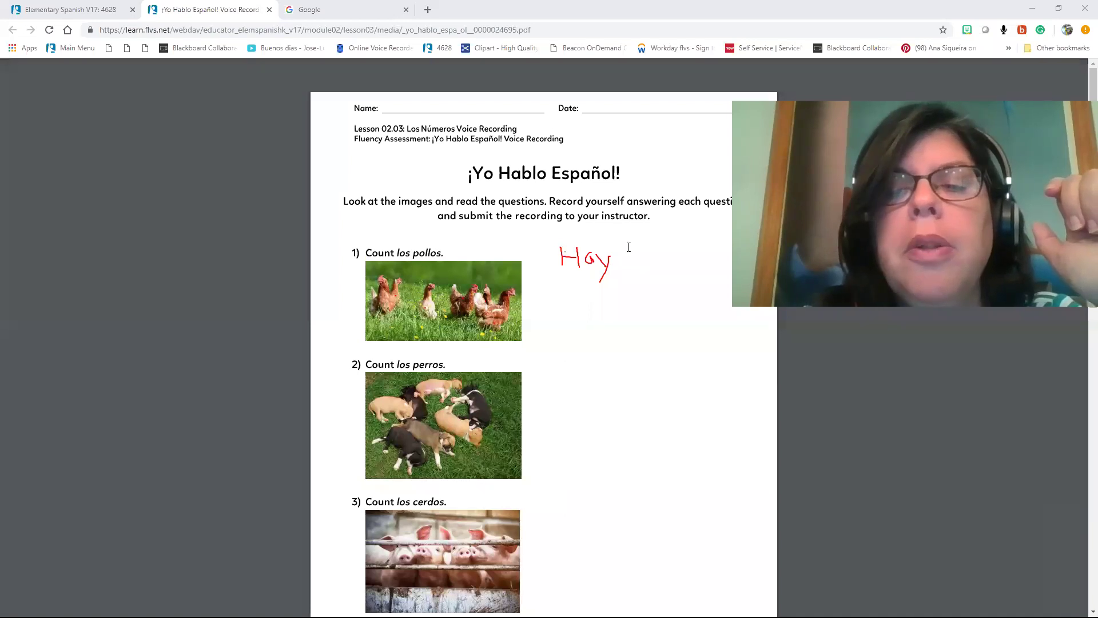
{"action": "type", "text": "seis pollos."}
{"action": "key", "text": "Return"}
{"action": "type", "text": "u"}
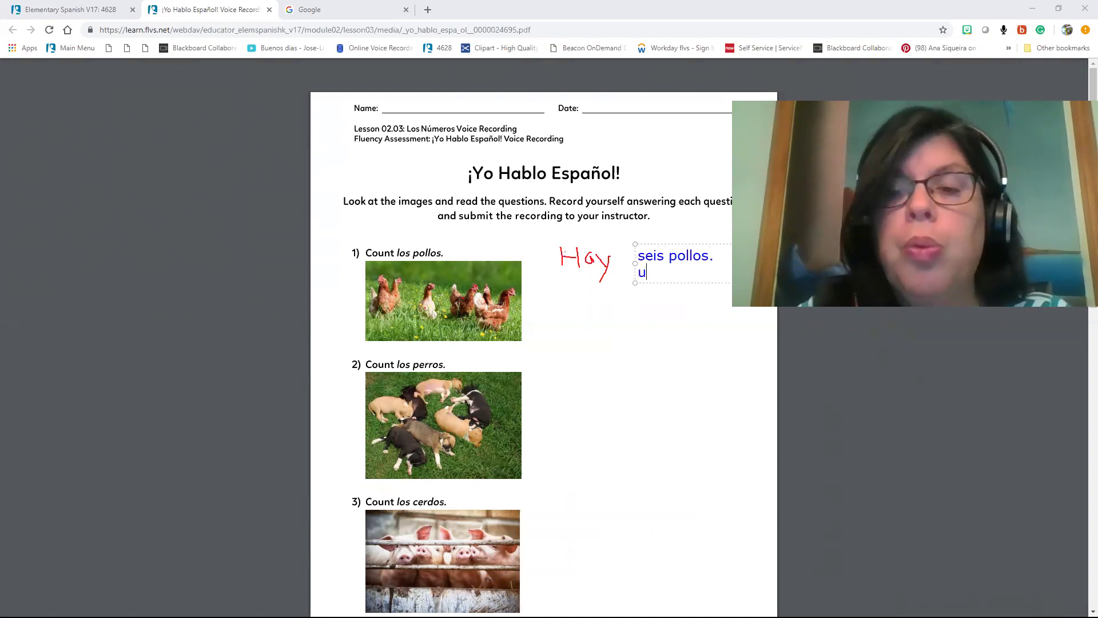
{"action": "type", "text": "no, dos, tres"}
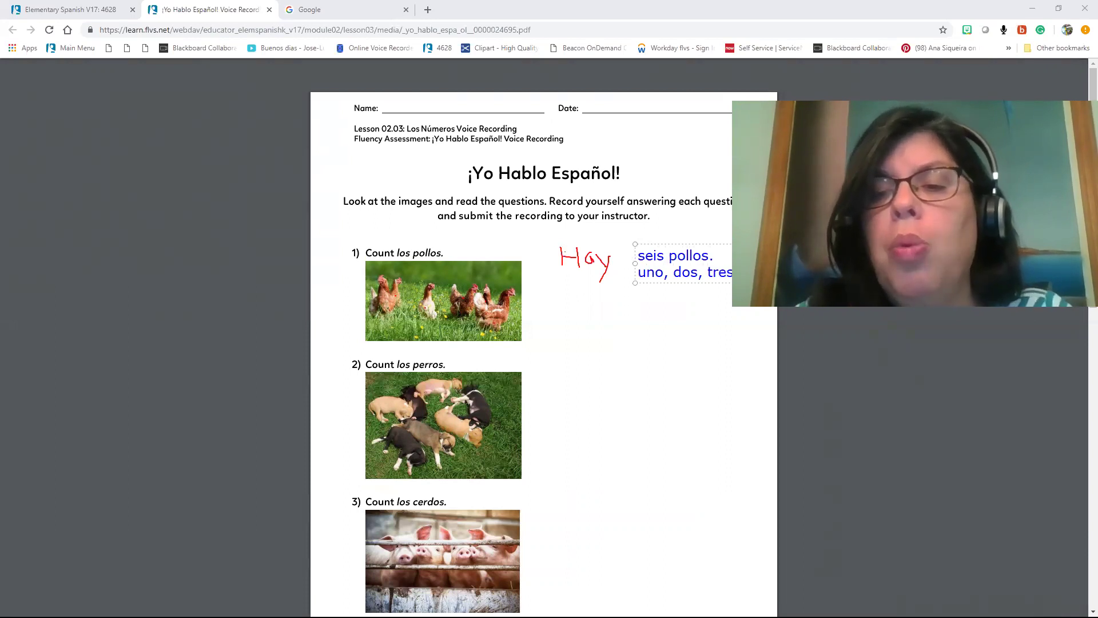
{"action": "key", "text": "Return"}
{"action": "type", "text": "cinco, seis"}
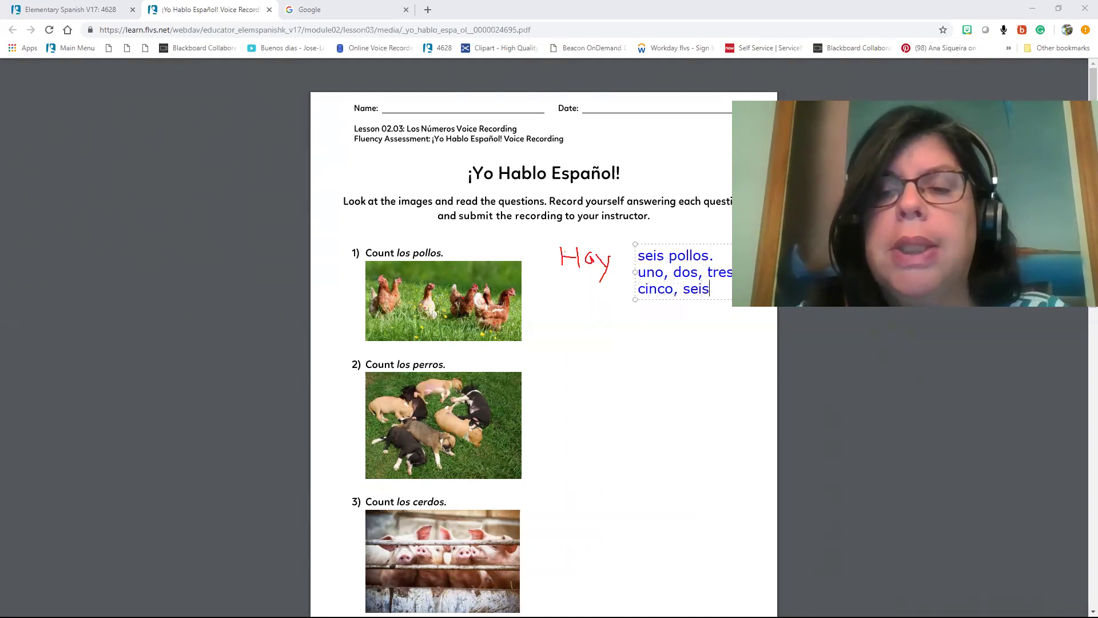
{"action": "left_click", "coordinate": [639, 289]}
{"action": "type", "text": "cuatro,"}
{"action": "key", "text": "Return"}
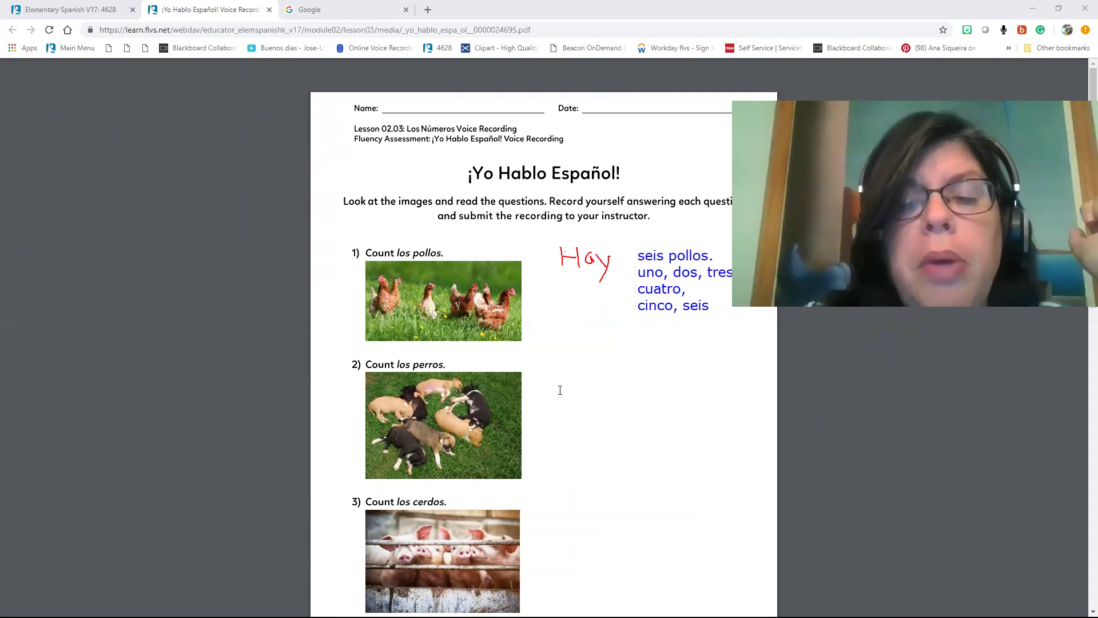
Add a text box beside question 2, Count los perros.
{"action": "left_click", "coordinate": [580, 392]}
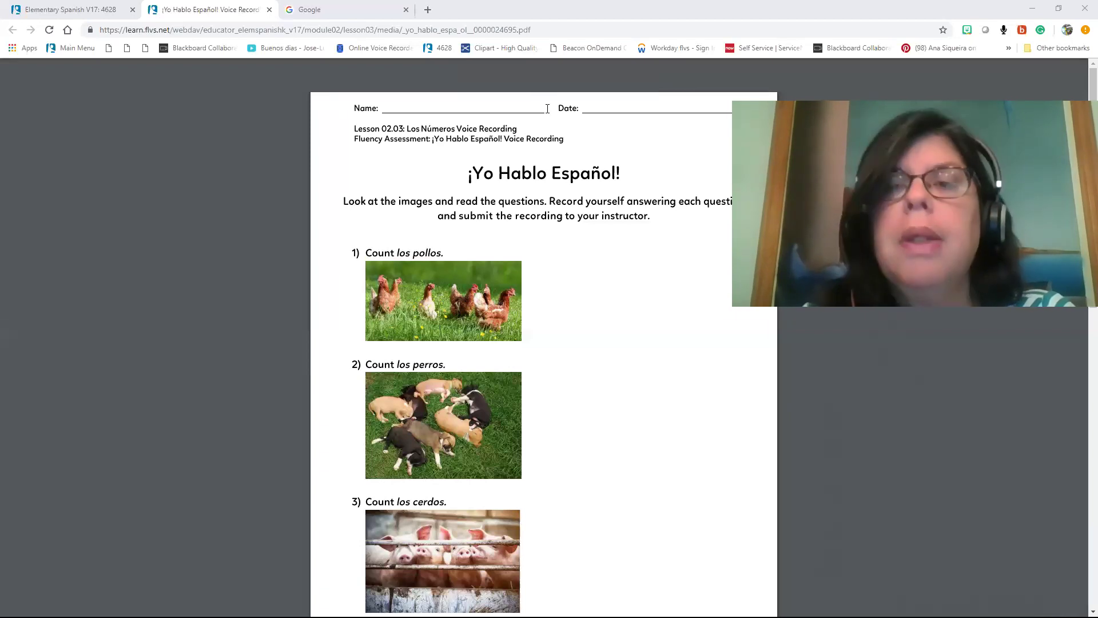
Return to the course lesson tab and go to page 34, the lesson summary.
{"action": "left_click", "coordinate": [83, 12]}
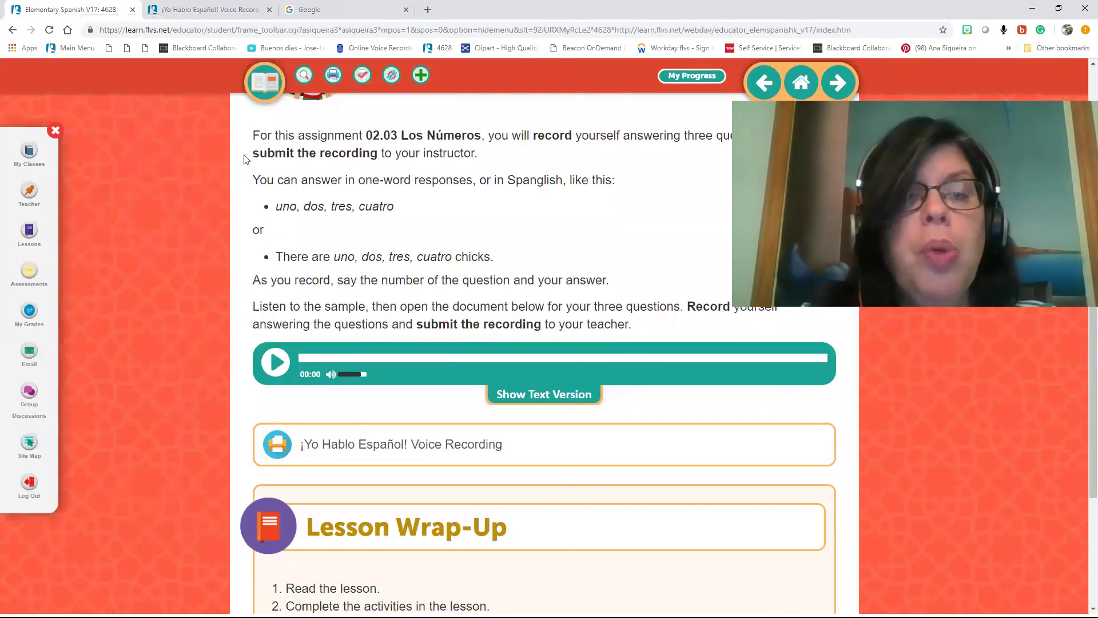
{"action": "scroll", "coordinate": [338, 228], "scroll_direction": "up", "scroll_amount": 5}
{"action": "scroll", "coordinate": [338, 228], "scroll_direction": "down", "scroll_amount": 3}
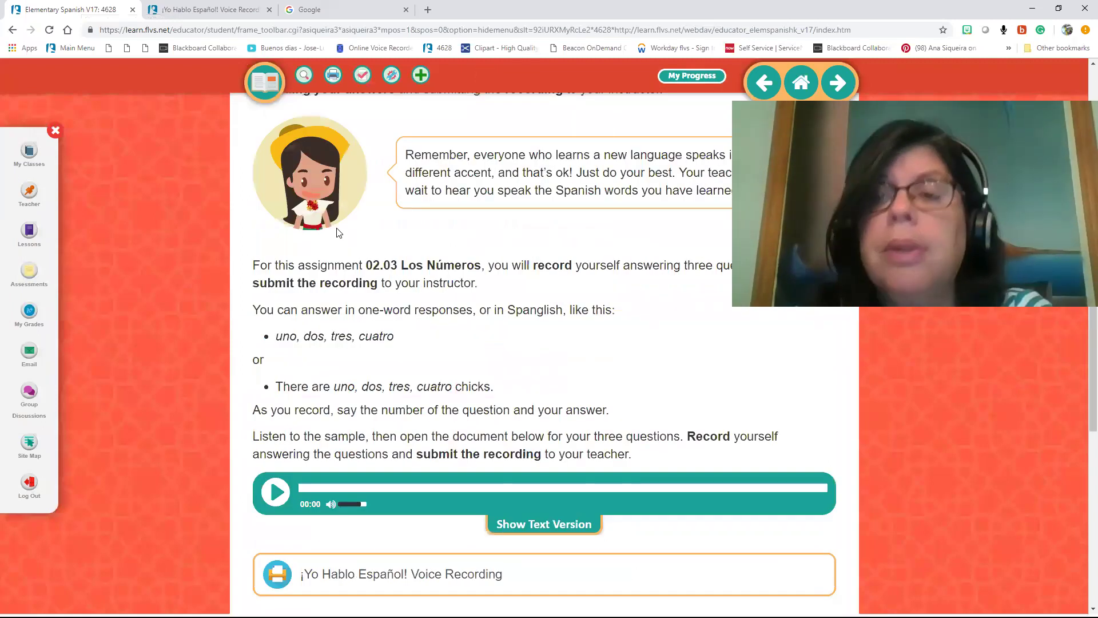
{"action": "left_click", "coordinate": [684, 81]}
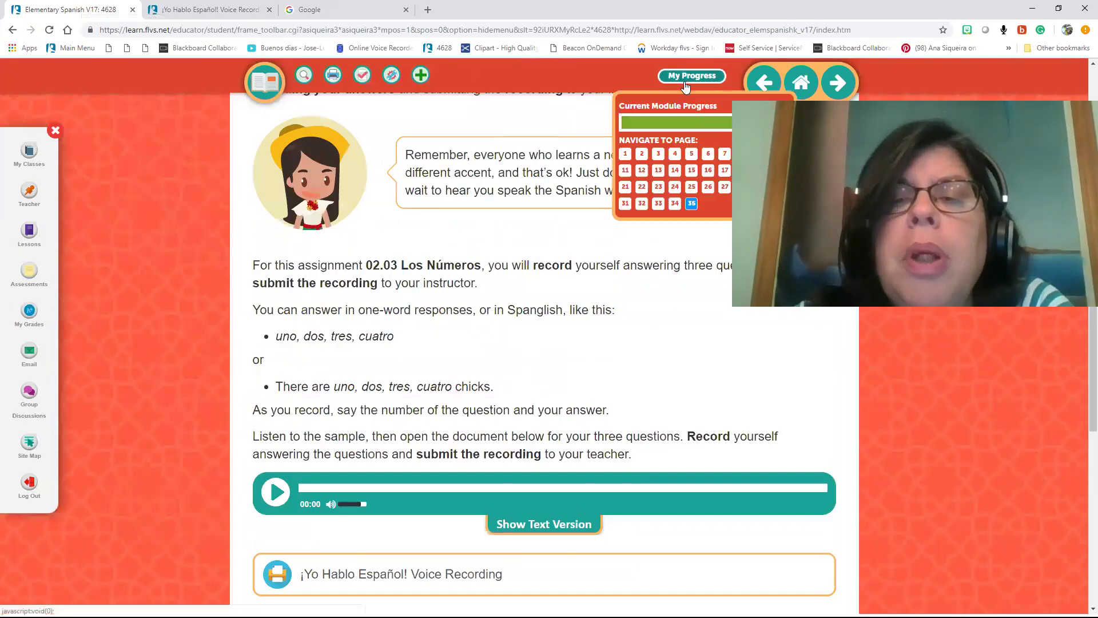
{"action": "left_click", "coordinate": [672, 207]}
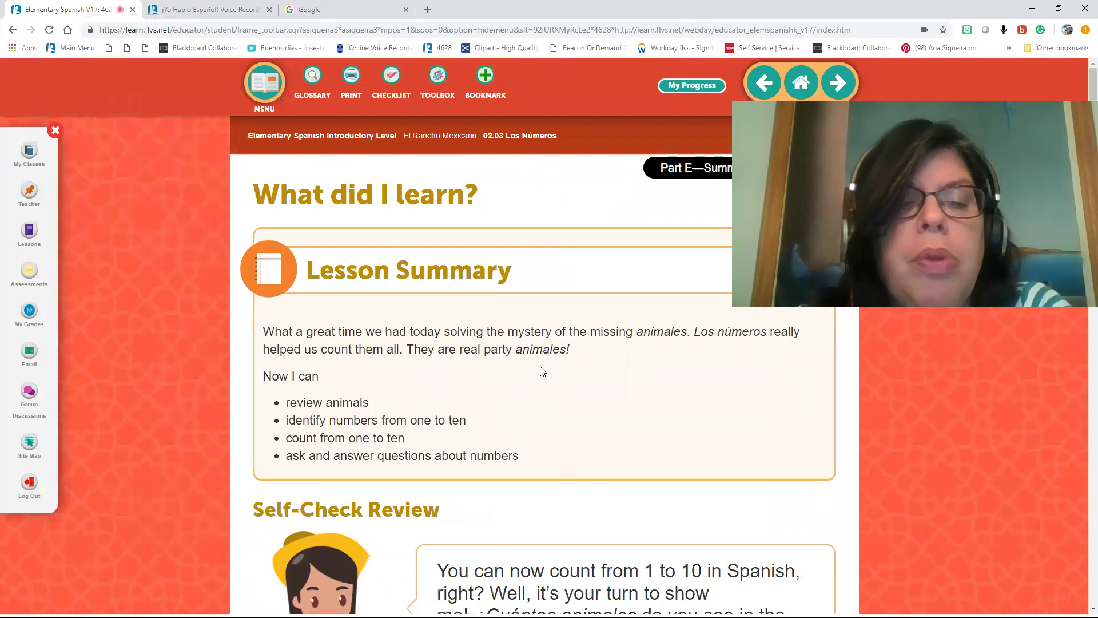
{"action": "scroll", "coordinate": [510, 450], "scroll_direction": "down", "scroll_amount": 10}
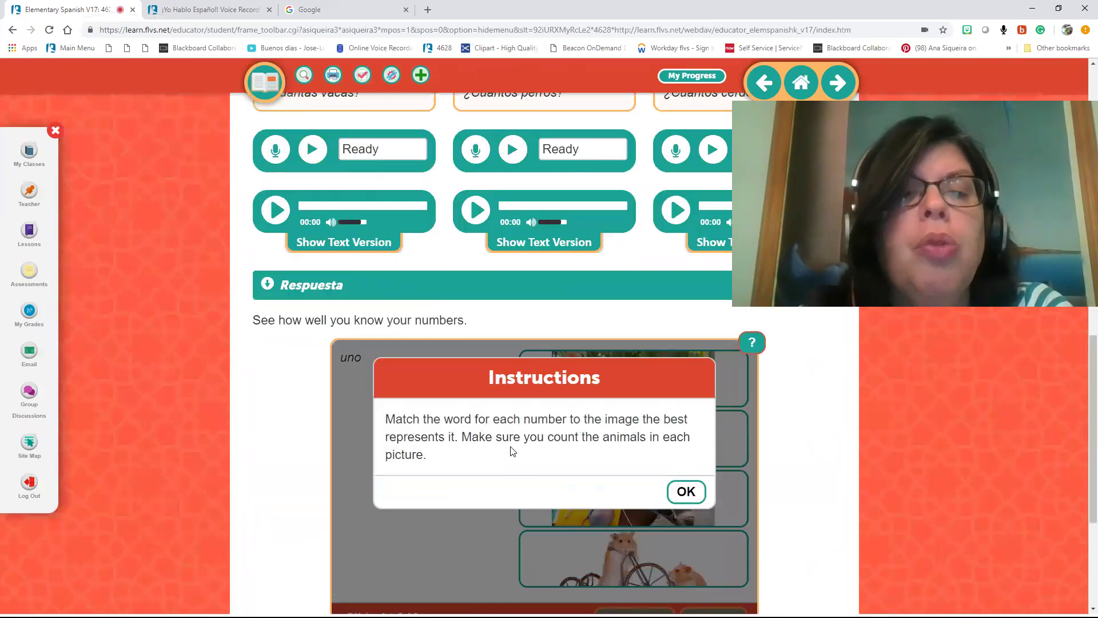
{"action": "scroll", "coordinate": [354, 450], "scroll_direction": "up", "scroll_amount": 1}
{"action": "scroll", "coordinate": [452, 403], "scroll_direction": "up", "scroll_amount": 10}
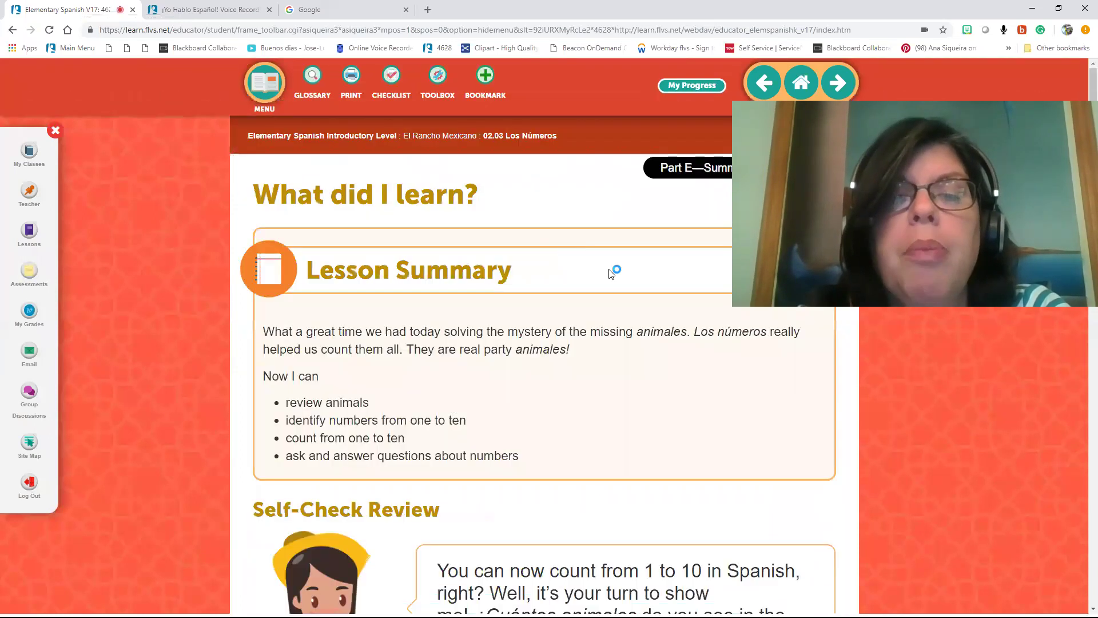
Go to page 33, ¡Mira Quién Se Esconde En El Granero, ending Part D.
{"action": "left_click", "coordinate": [681, 91]}
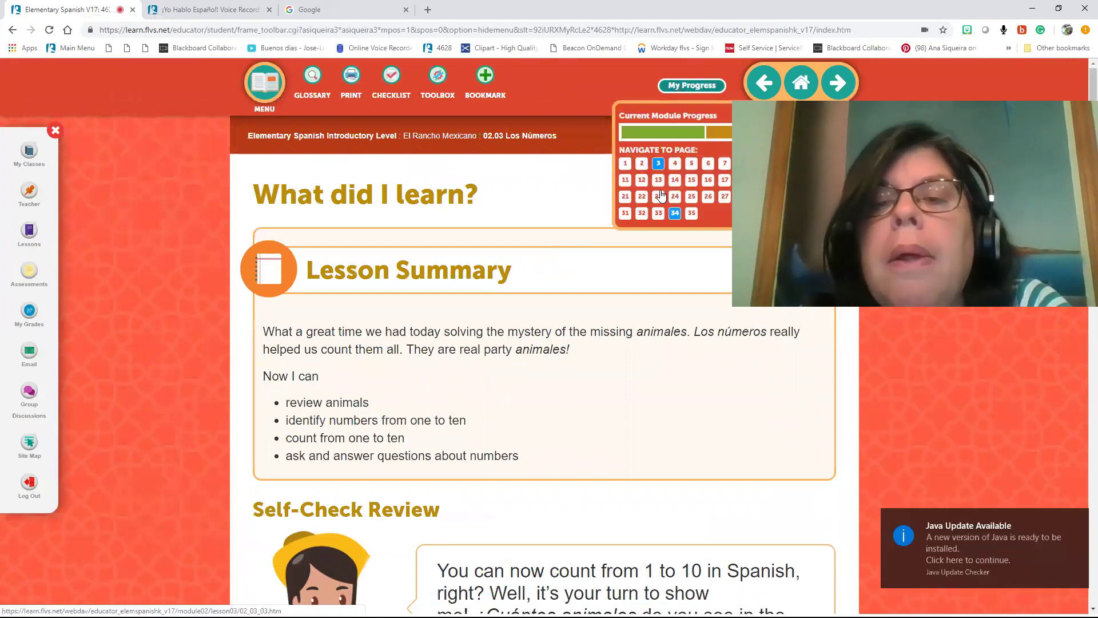
{"action": "left_click", "coordinate": [659, 216]}
{"action": "scroll", "coordinate": [530, 321], "scroll_direction": "down", "scroll_amount": 4}
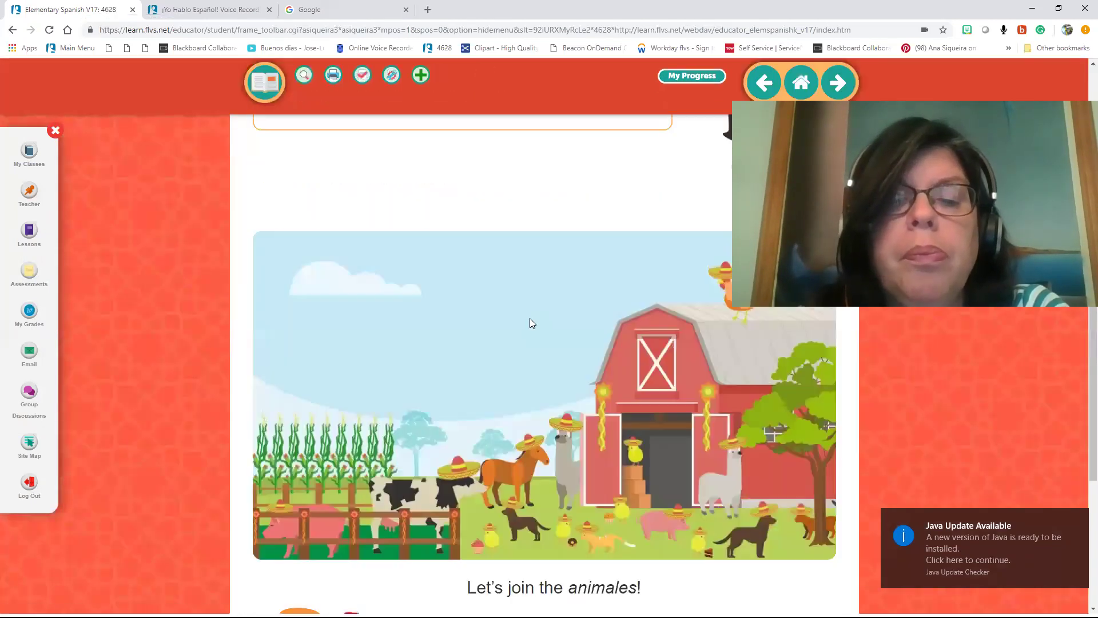
{"action": "scroll", "coordinate": [530, 318], "scroll_direction": "down", "scroll_amount": 4}
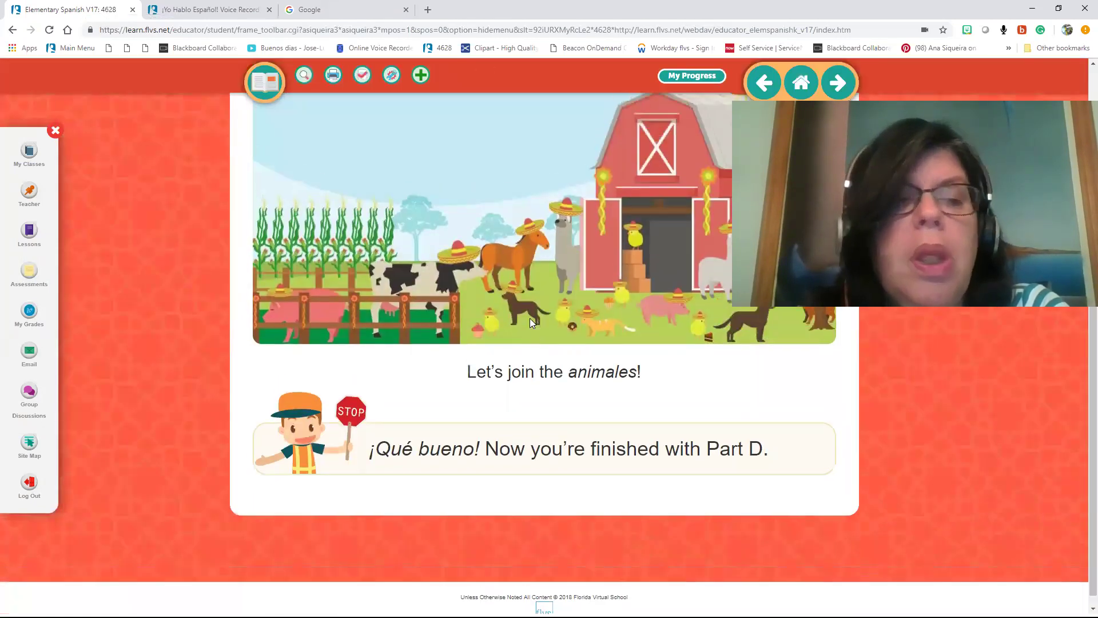
{"action": "scroll", "coordinate": [530, 318], "scroll_direction": "up", "scroll_amount": 7}
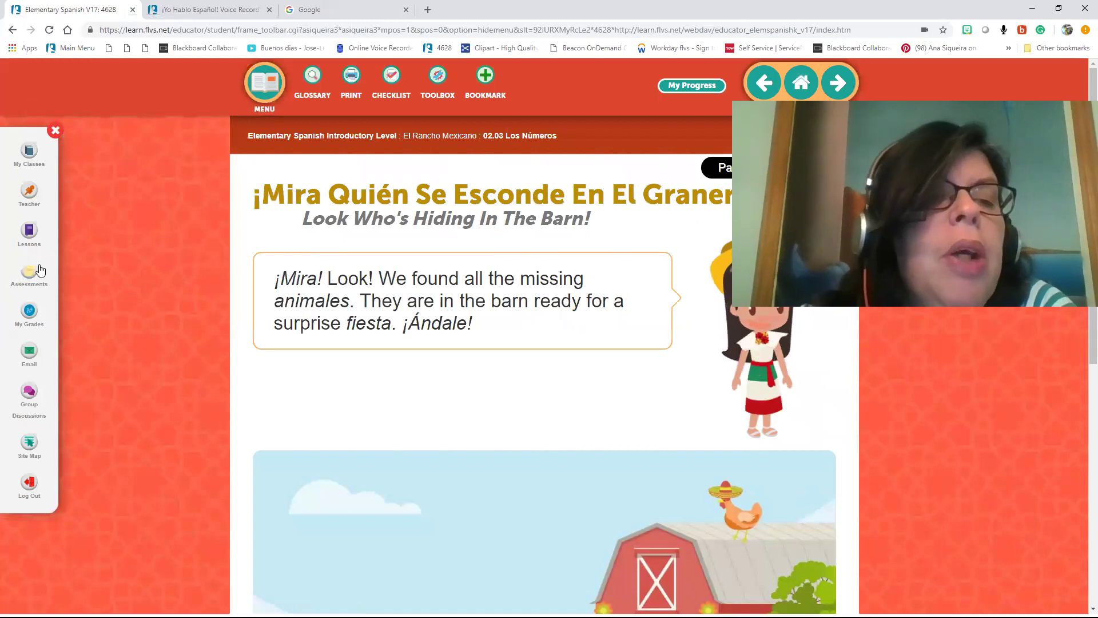
Open My Grades and scroll down to the 02.03 Los Números row, Saved / 20.
{"action": "left_click", "coordinate": [36, 319]}
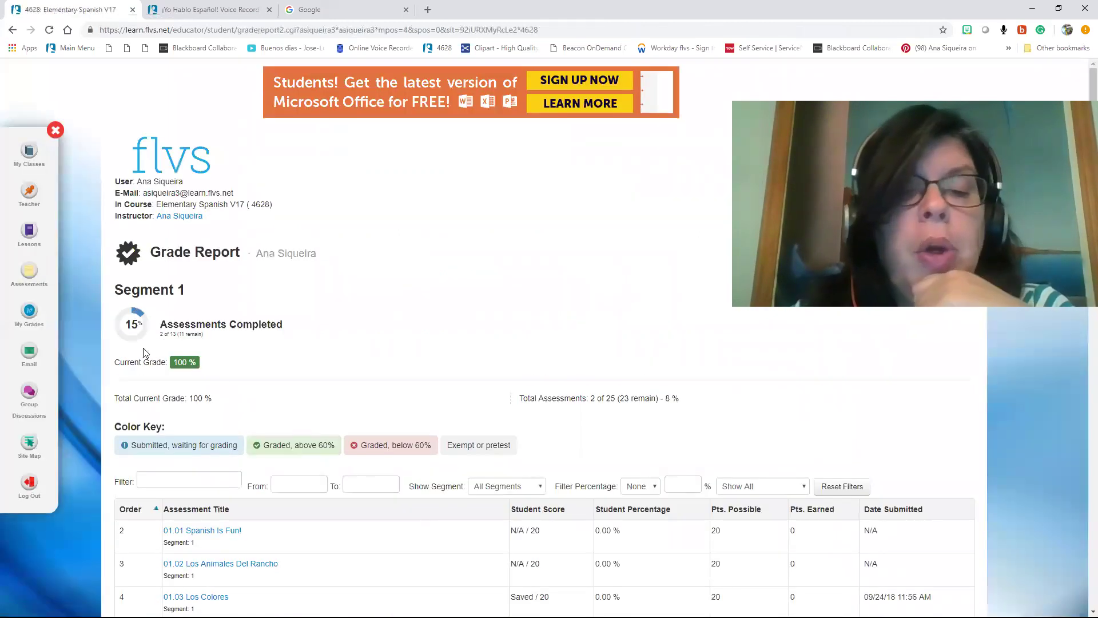
{"action": "scroll", "coordinate": [264, 481], "scroll_direction": "down", "scroll_amount": 3}
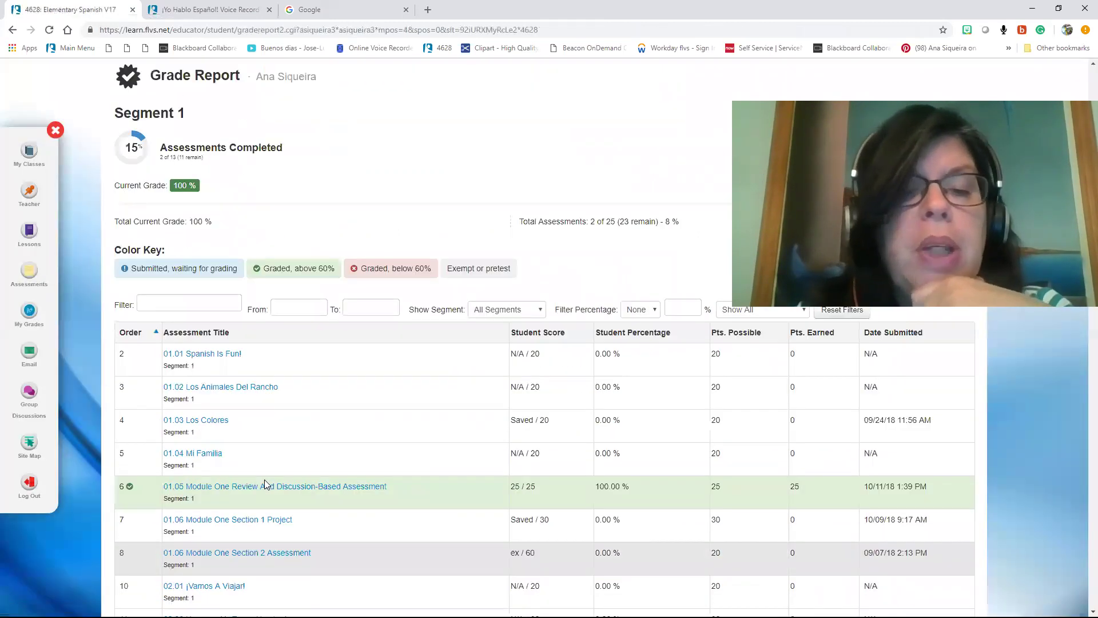
{"action": "scroll", "coordinate": [264, 479], "scroll_direction": "down", "scroll_amount": 1}
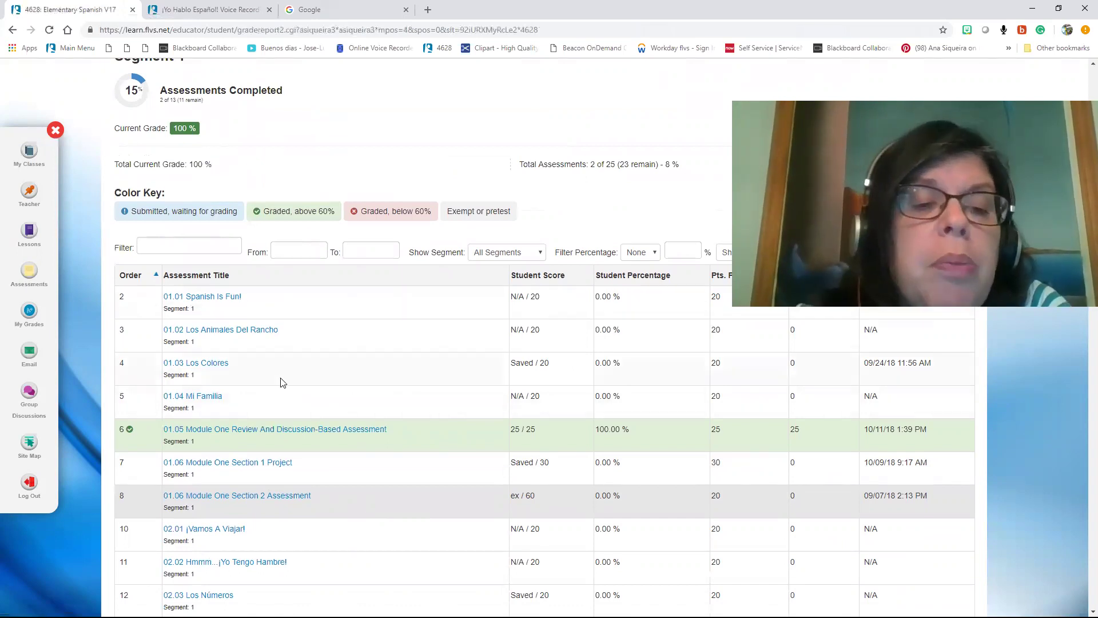
{"action": "scroll", "coordinate": [281, 383], "scroll_direction": "down", "scroll_amount": 3}
{"action": "scroll", "coordinate": [269, 354], "scroll_direction": "down", "scroll_amount": 2}
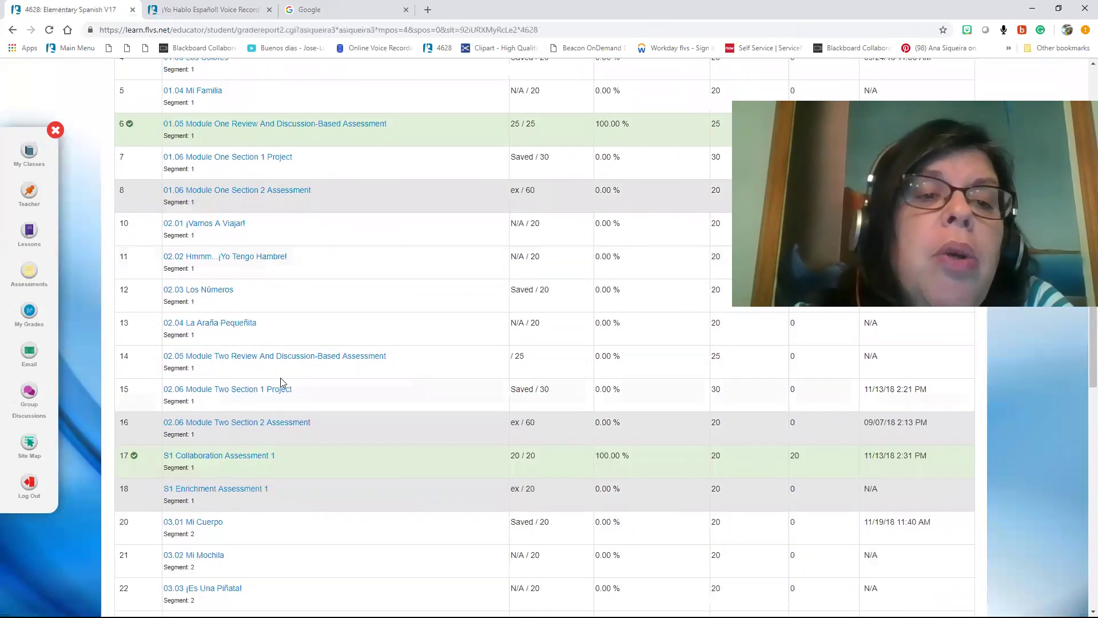
{"action": "scroll", "coordinate": [243, 277], "scroll_direction": "up", "scroll_amount": 4}
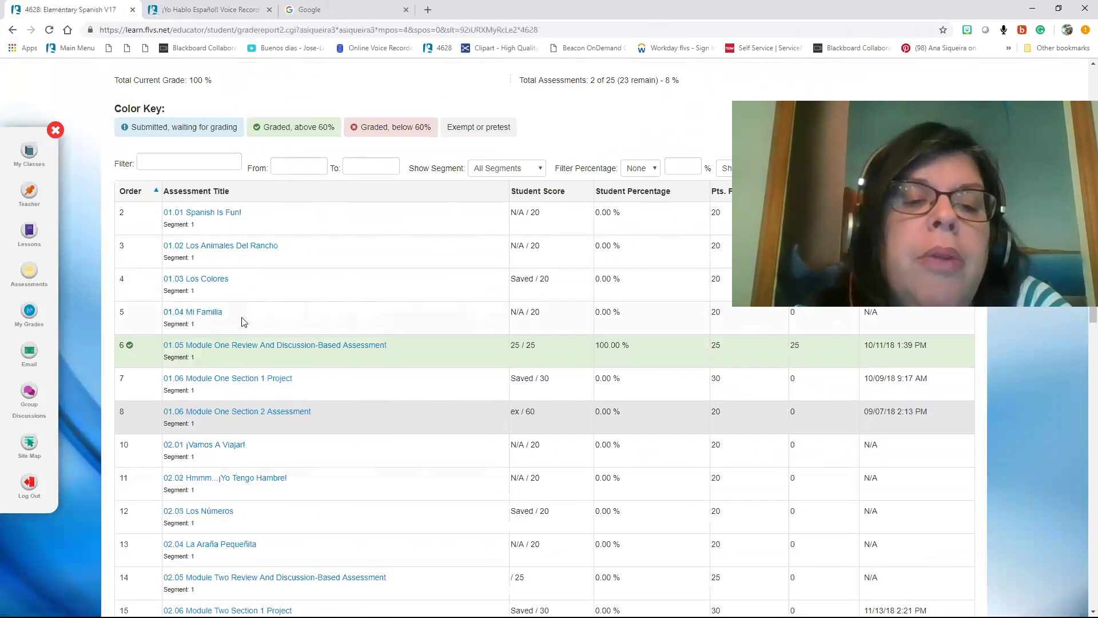
{"action": "scroll", "coordinate": [245, 324], "scroll_direction": "down", "scroll_amount": 1}
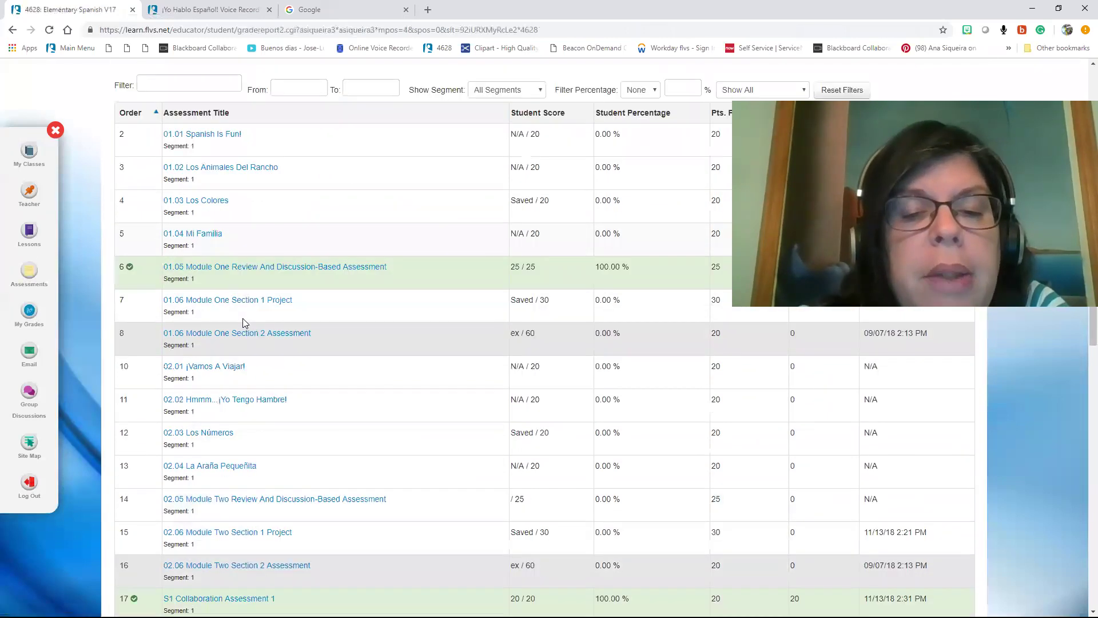
{"action": "scroll", "coordinate": [242, 318], "scroll_direction": "down", "scroll_amount": 2}
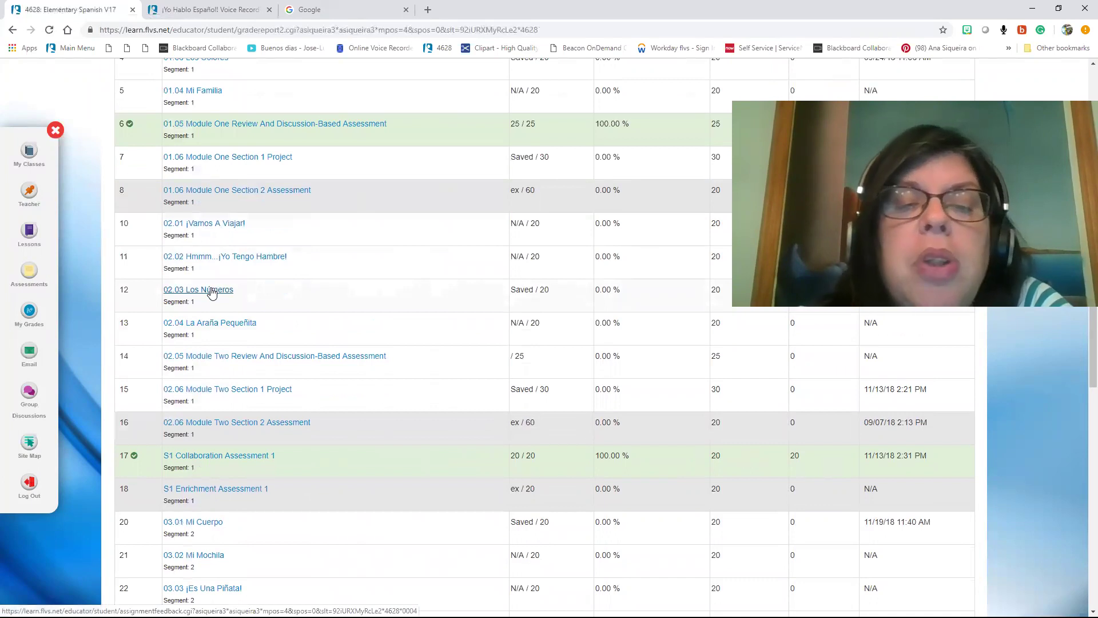
In the 02.03 Los Números comments, delete everything from 'Hay siete perros' onward, keeping answer 1.
{"action": "left_click", "coordinate": [213, 290]}
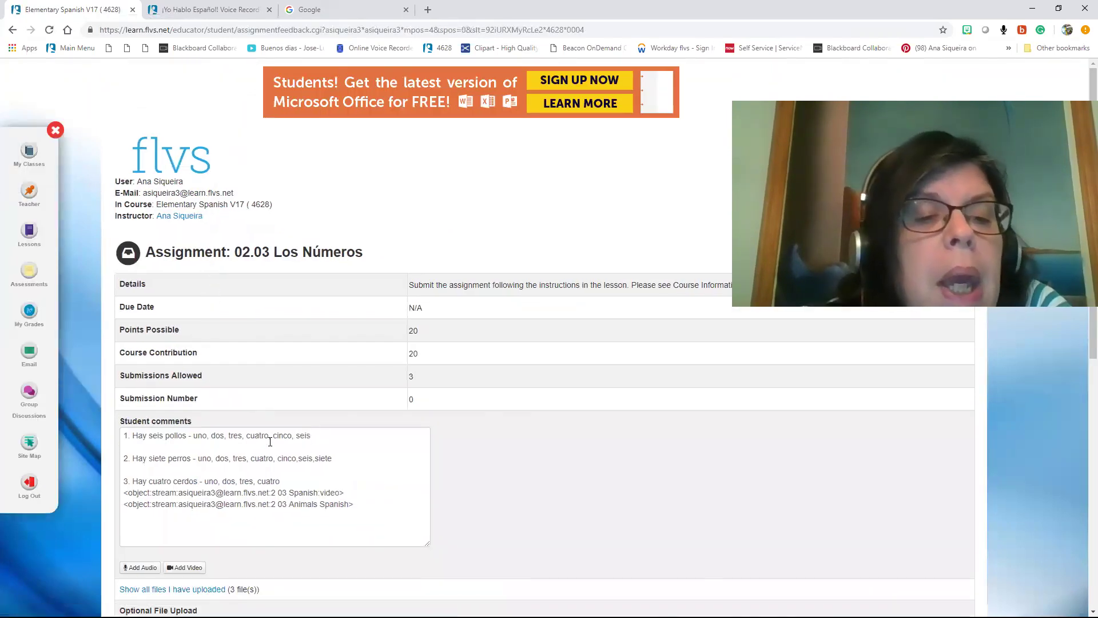
{"action": "left_click", "coordinate": [345, 445]}
{"action": "scroll", "coordinate": [239, 364], "scroll_direction": "down", "scroll_amount": 2}
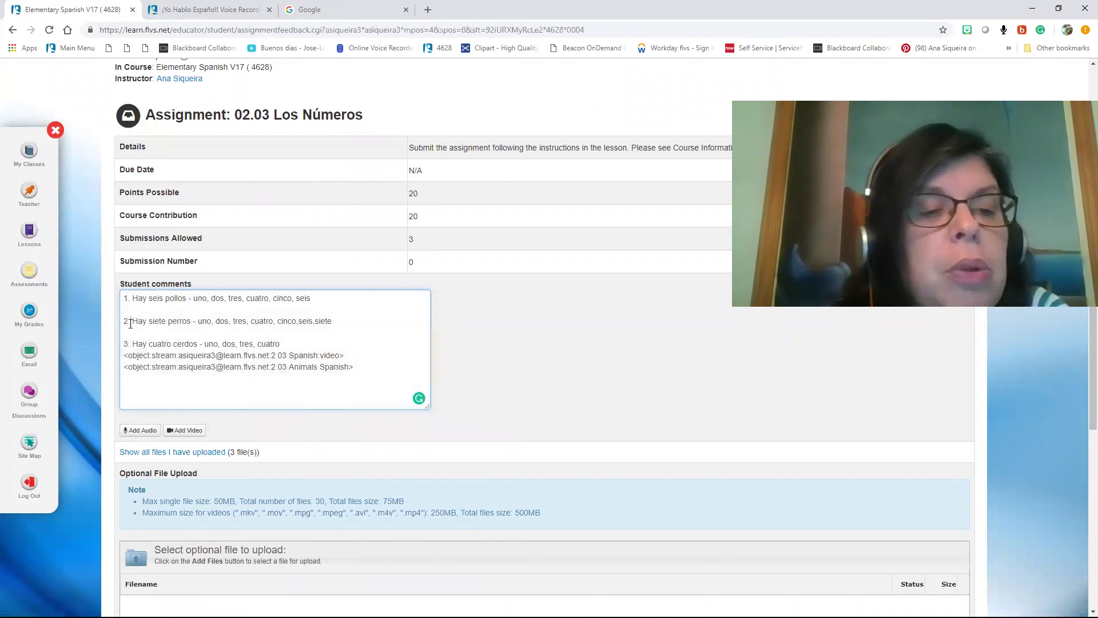
{"action": "left_click_drag", "start_coordinate": [131, 324], "coordinate": [370, 368]}
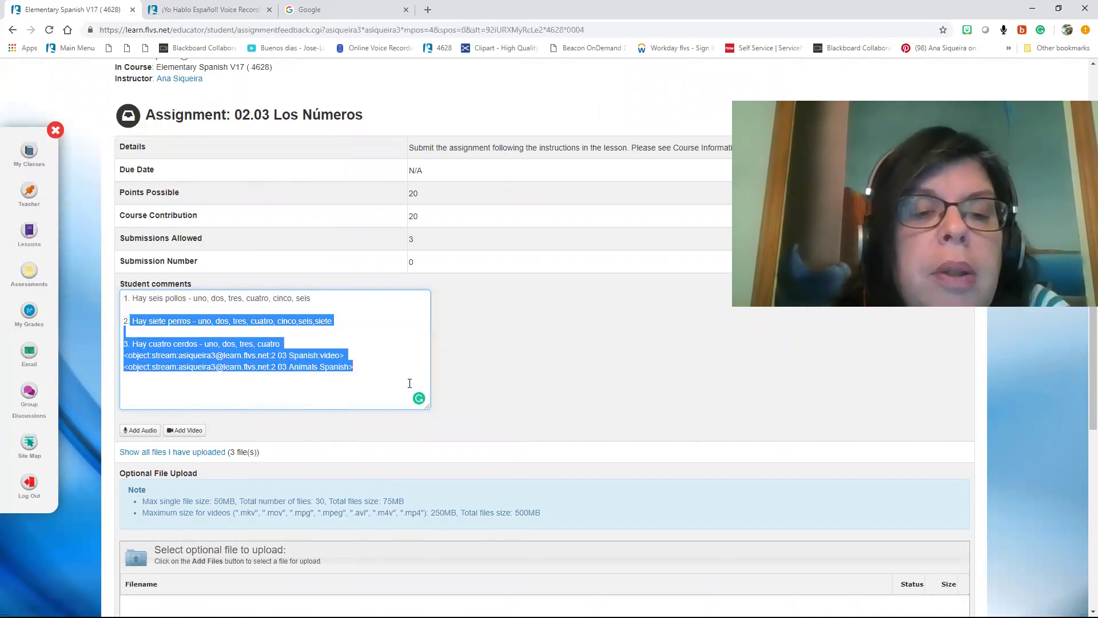
{"action": "key", "text": "BackSpace"}
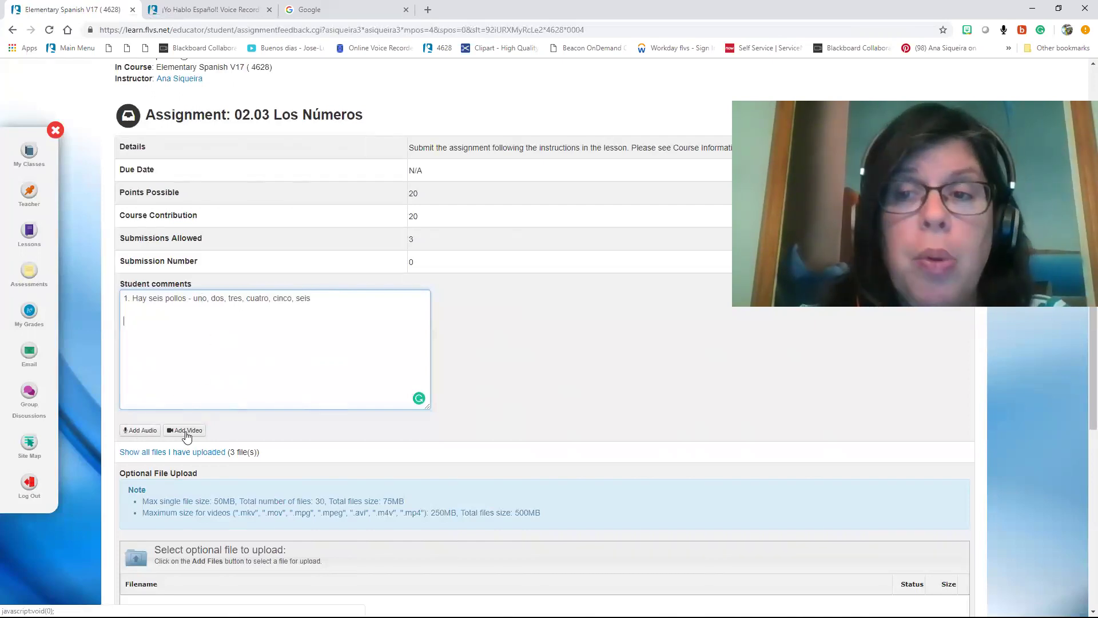
Launch the audio recorder with Flash and microphone allowed, naming the file '2 03 recording'.
{"action": "left_click", "coordinate": [134, 433]}
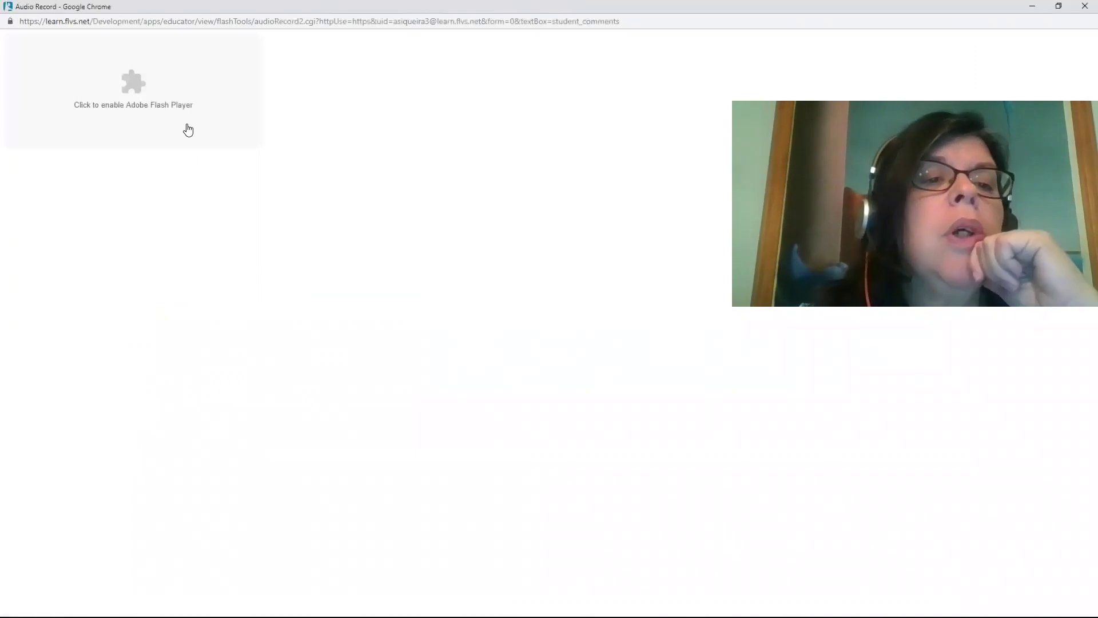
{"action": "left_click", "coordinate": [136, 101]}
{"action": "left_click", "coordinate": [114, 86]}
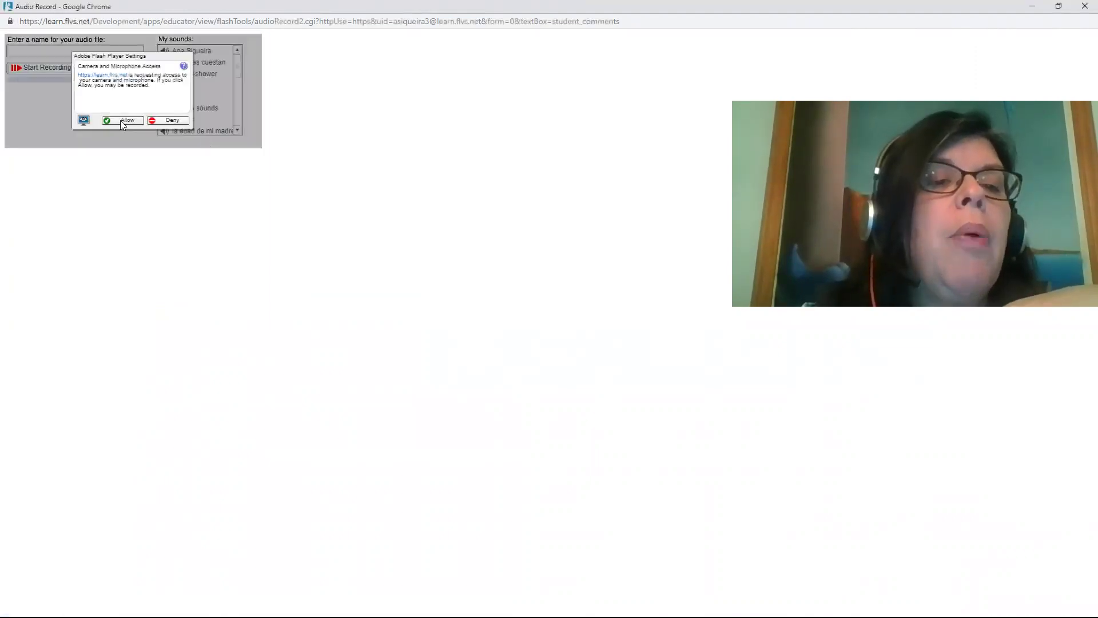
{"action": "left_click", "coordinate": [121, 121]}
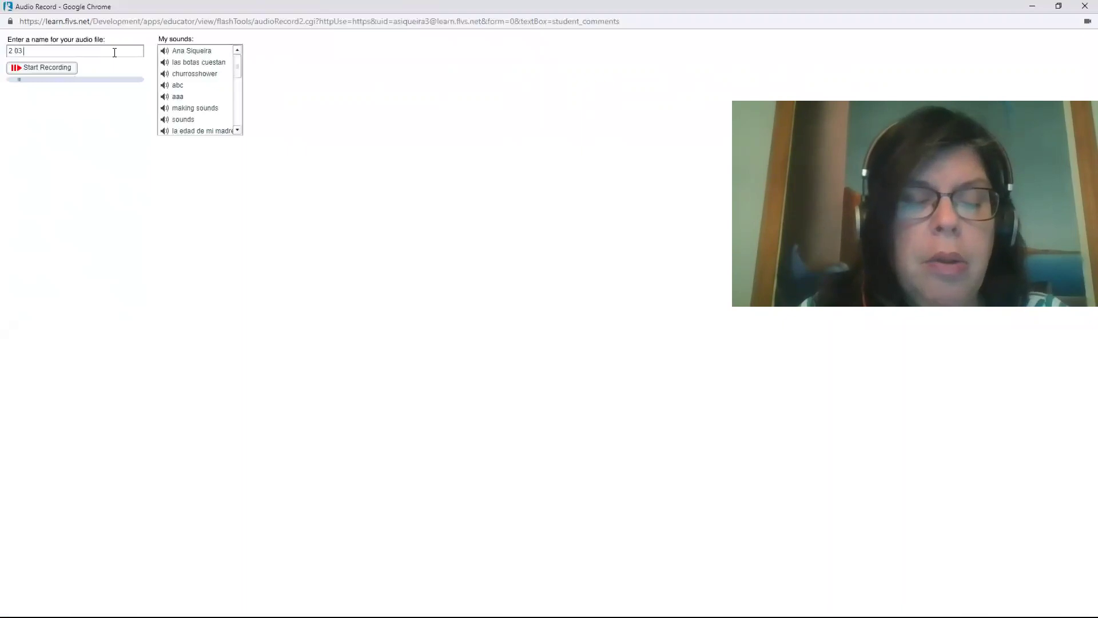
{"action": "type", "text": "ng"}
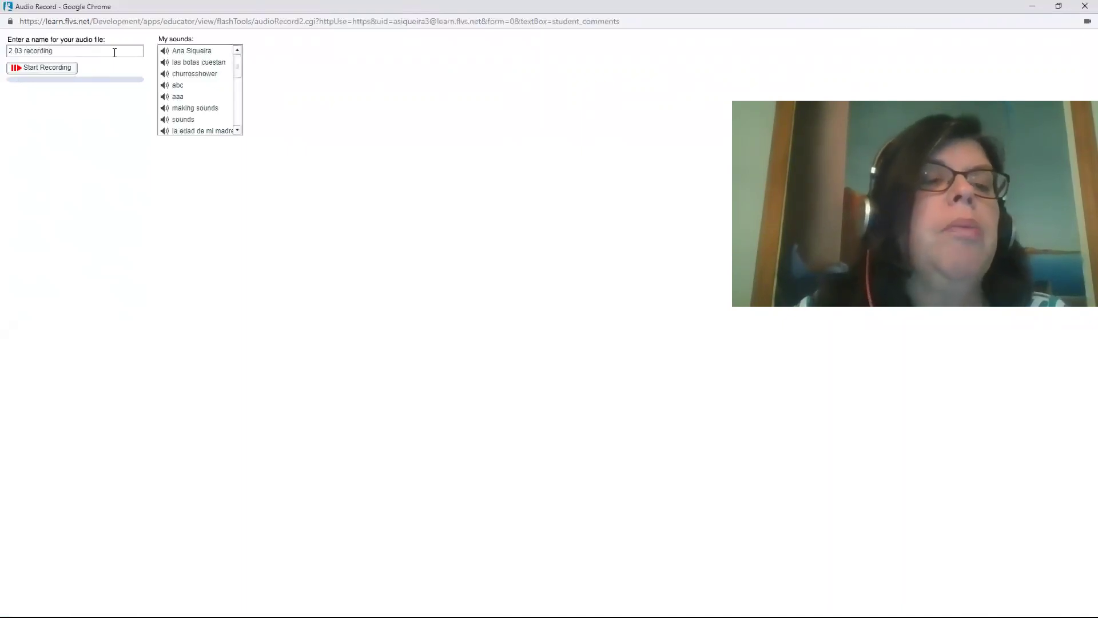
Record a 14.25-second spoken answer as '2 03 recording' and play it back to check it.
{"action": "left_click", "coordinate": [56, 69]}
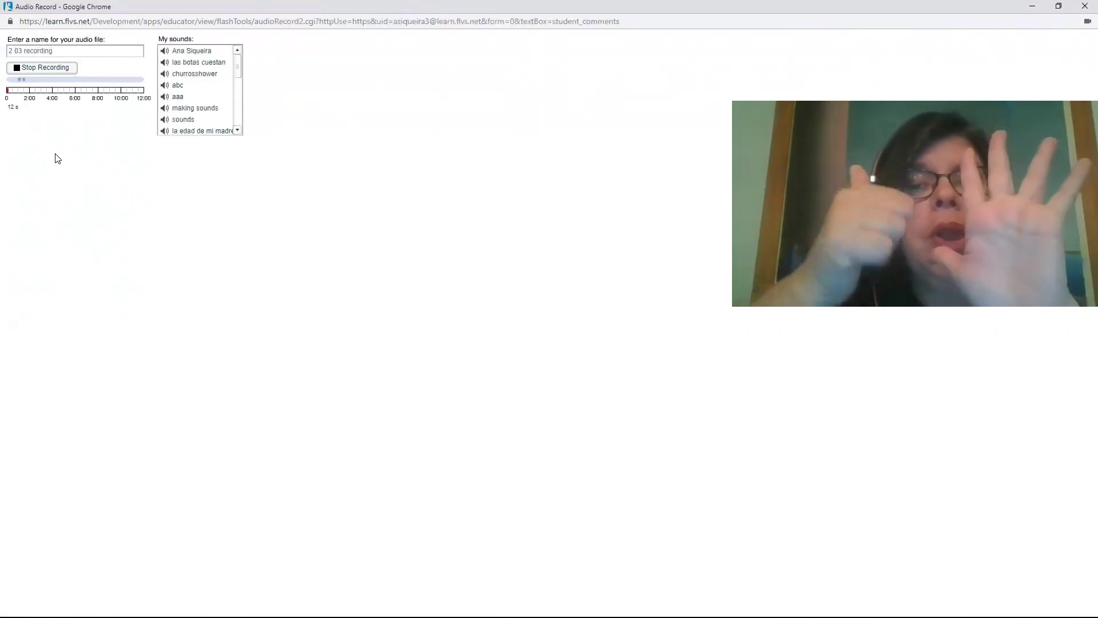
{"action": "left_click", "coordinate": [35, 70]}
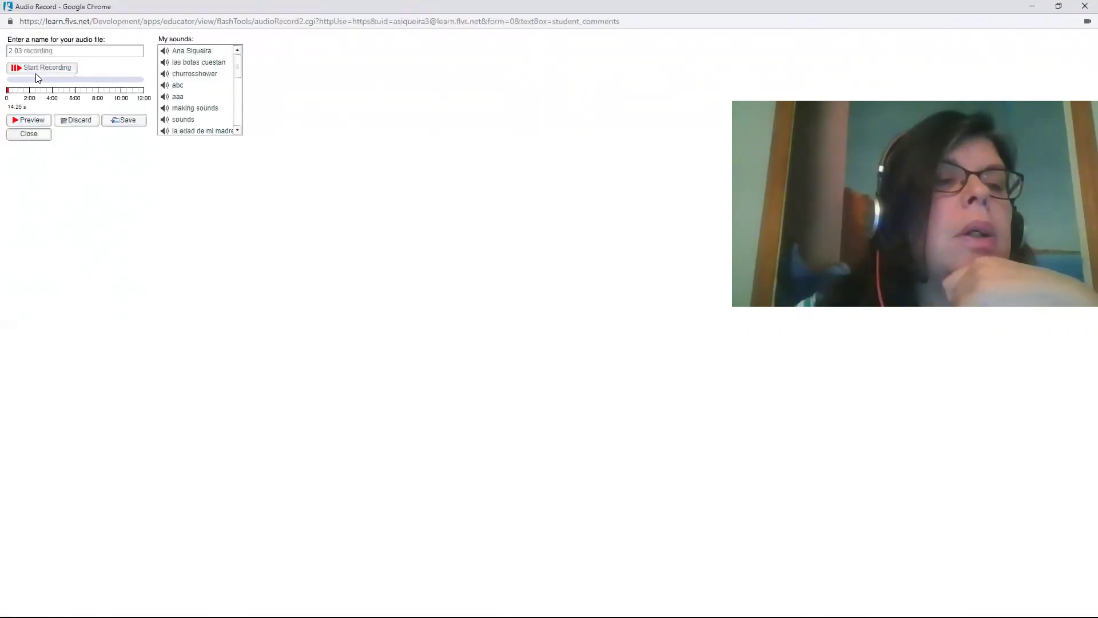
{"action": "left_click", "coordinate": [35, 125]}
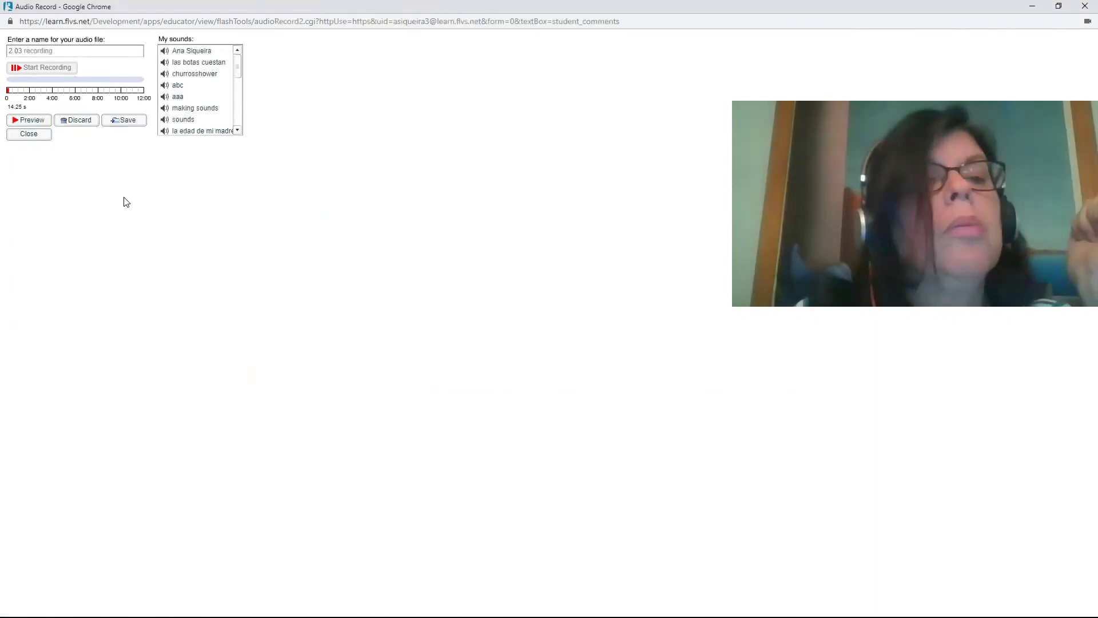
Save the recording, pick '2 03 recording' in My sounds and link it into the comments.
{"action": "left_click", "coordinate": [125, 121]}
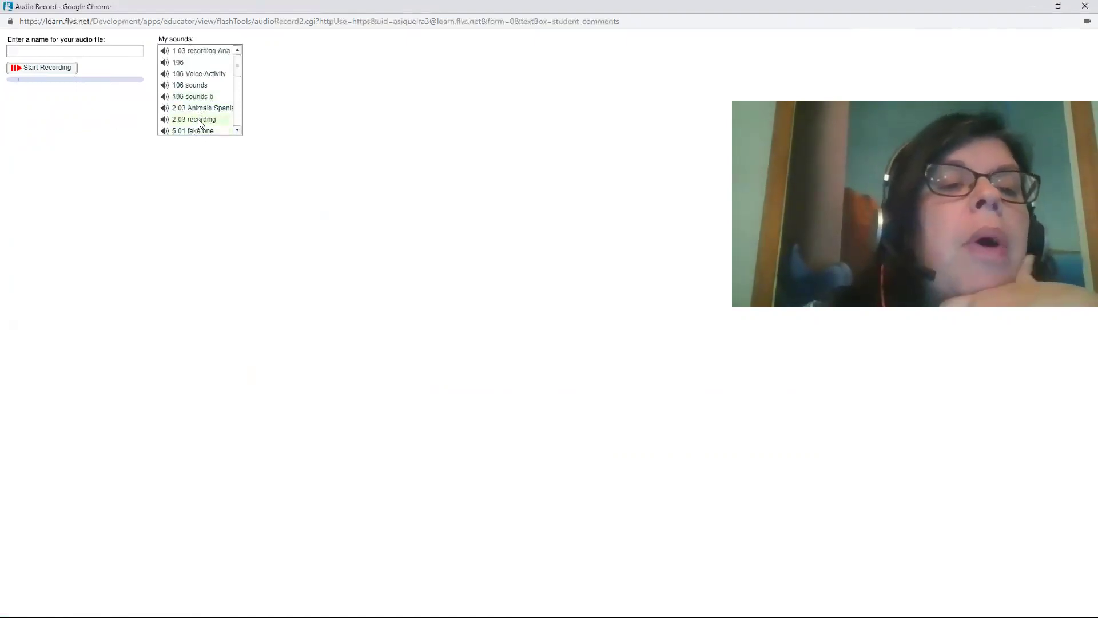
{"action": "left_click", "coordinate": [199, 121]}
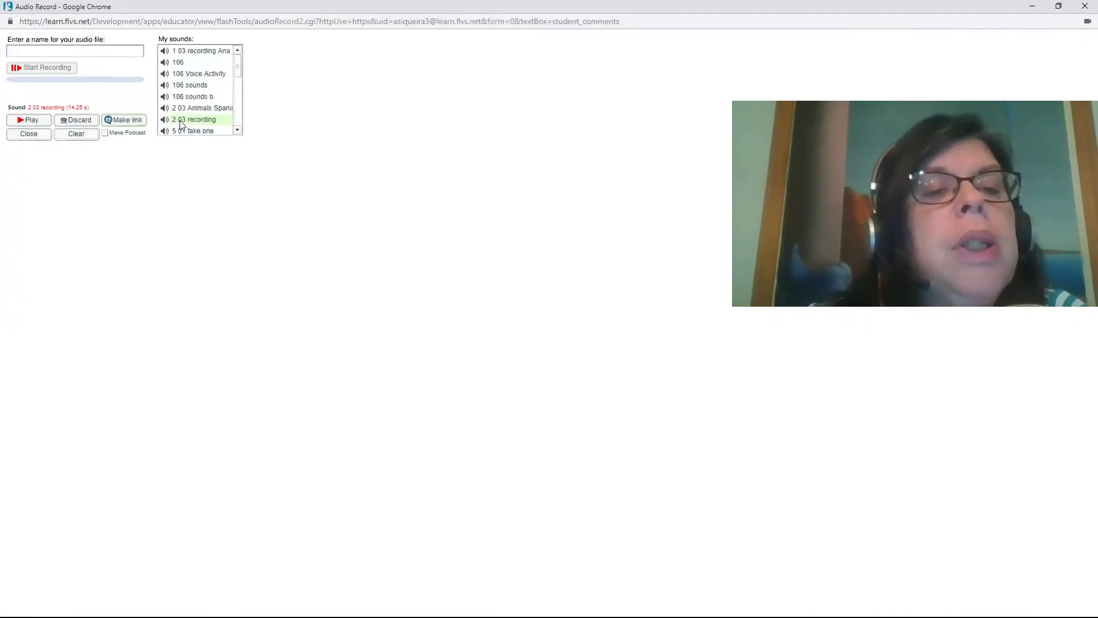
{"action": "left_click", "coordinate": [125, 120]}
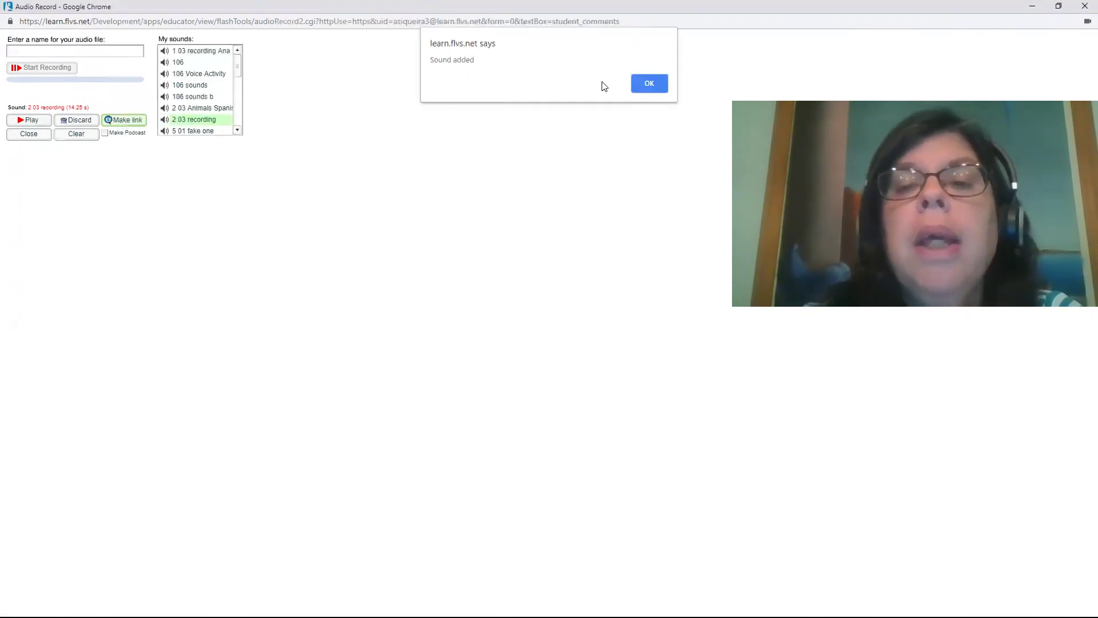
{"action": "left_click", "coordinate": [647, 88]}
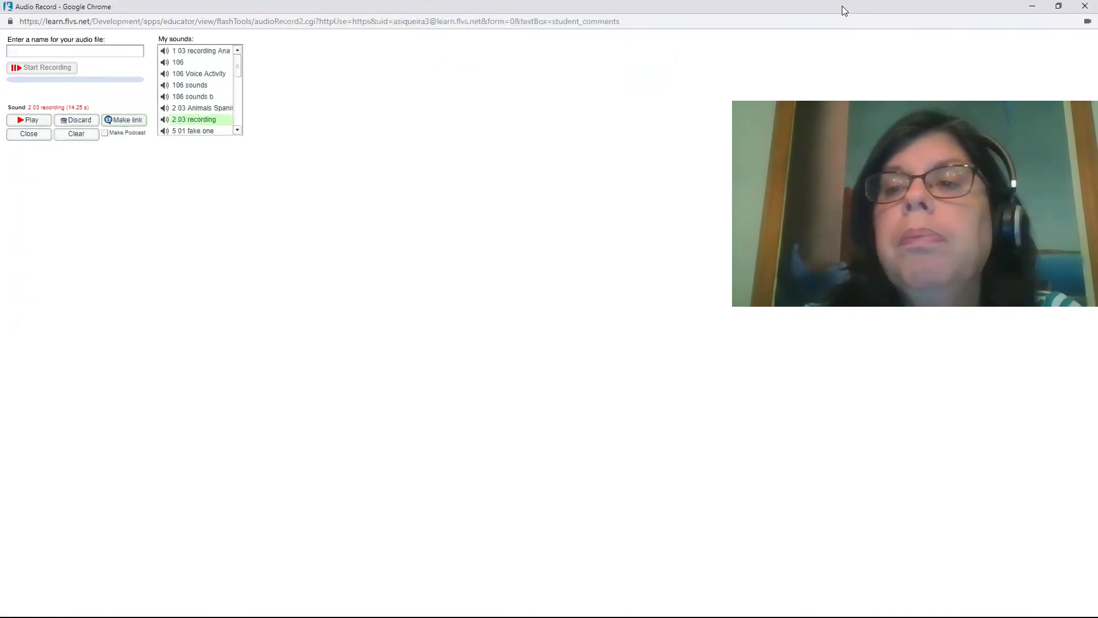
Return to the assignment and check the '2 03 recording' link now in the comments.
{"action": "left_click", "coordinate": [1032, 10]}
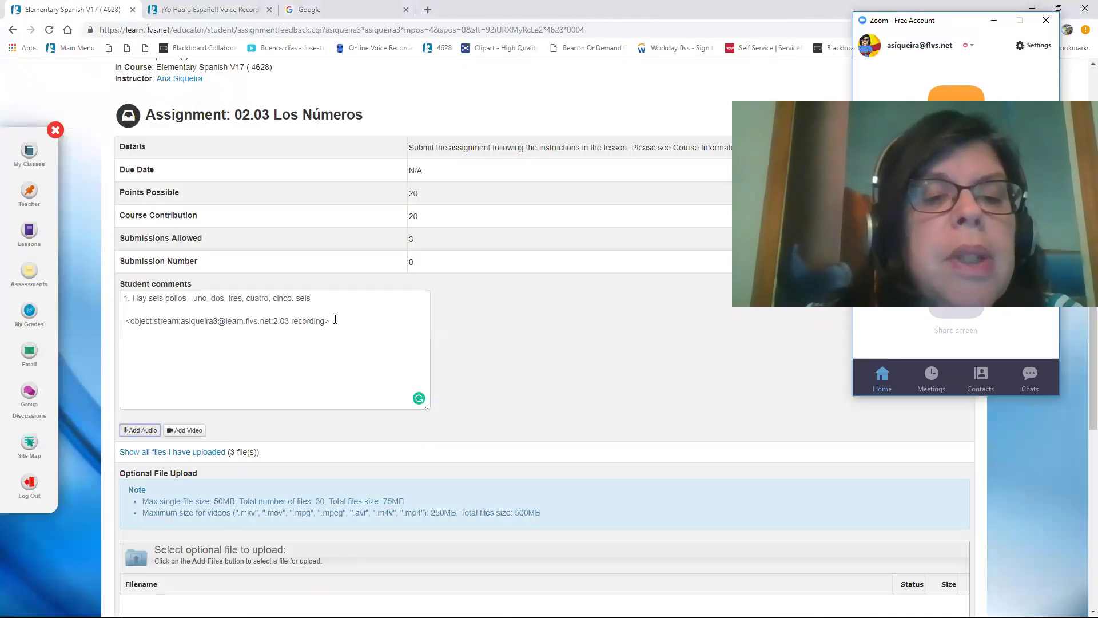
{"action": "left_click_drag", "start_coordinate": [335, 321], "coordinate": [123, 310]}
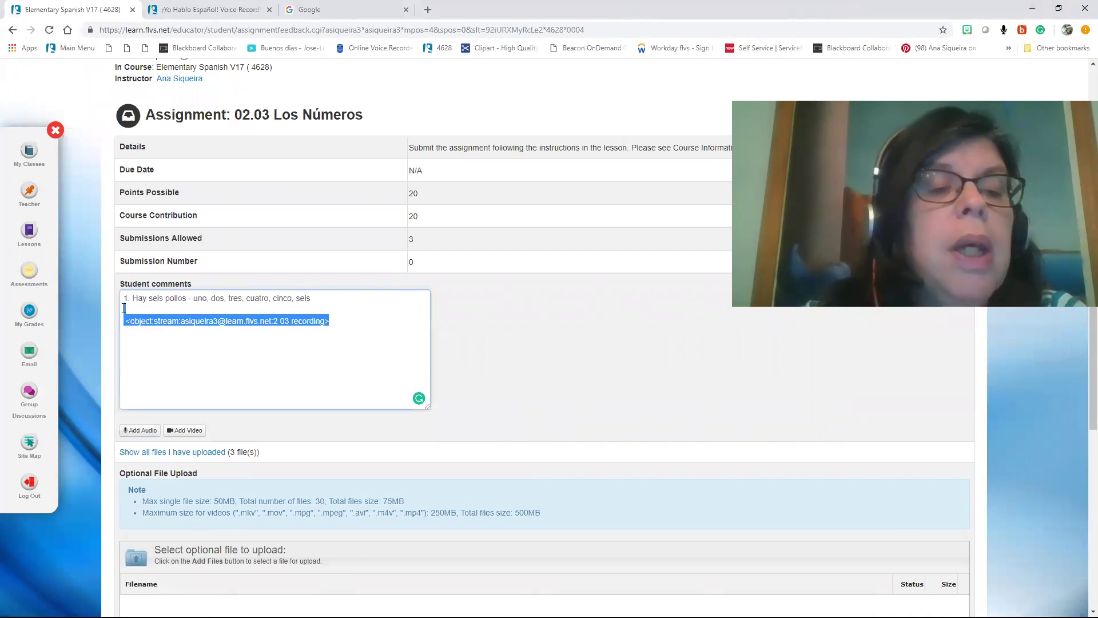
{"action": "left_click", "coordinate": [138, 355]}
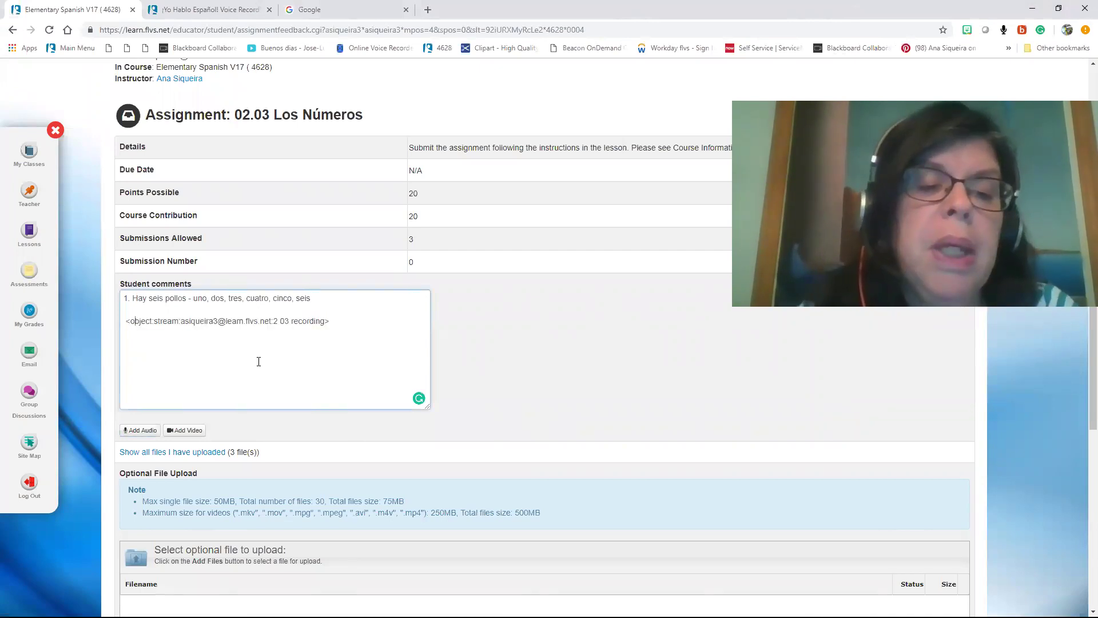
Tick the Submit for Grading checkbox below the comments.
{"action": "scroll", "coordinate": [259, 362], "scroll_direction": "down", "scroll_amount": 1}
{"action": "scroll", "coordinate": [447, 339], "scroll_direction": "down", "scroll_amount": 3}
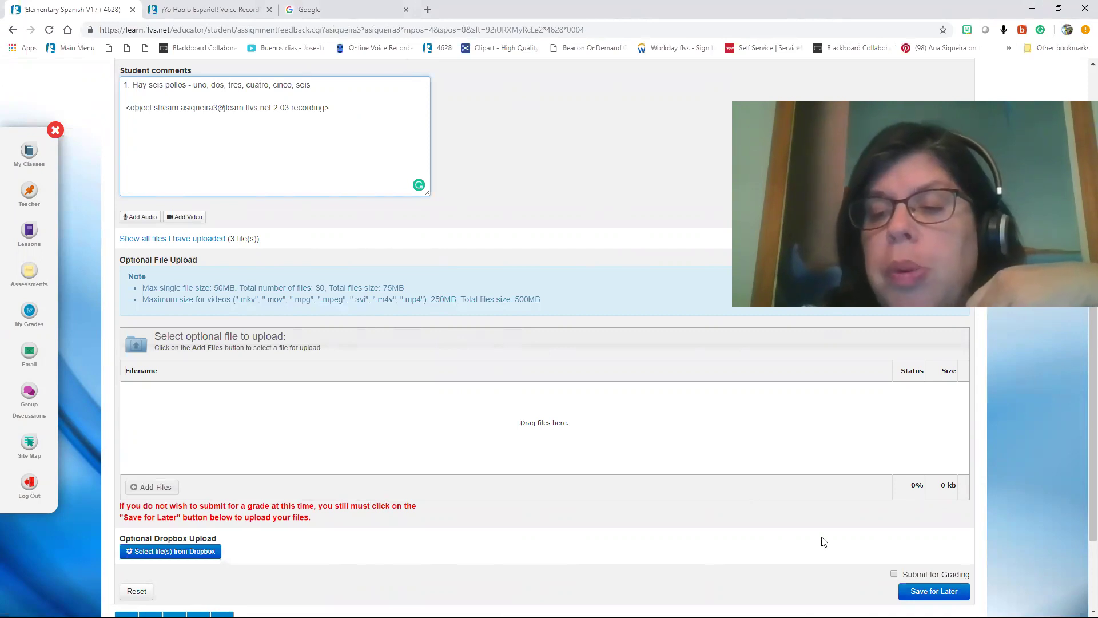
{"action": "left_click", "coordinate": [894, 575]}
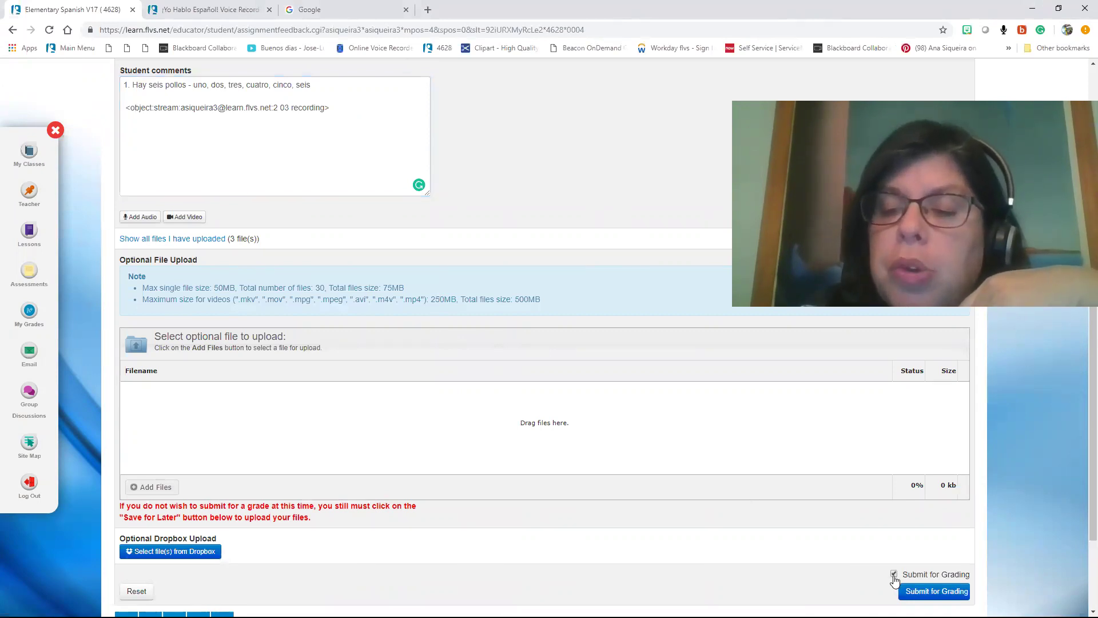
{"action": "left_click", "coordinate": [894, 574]}
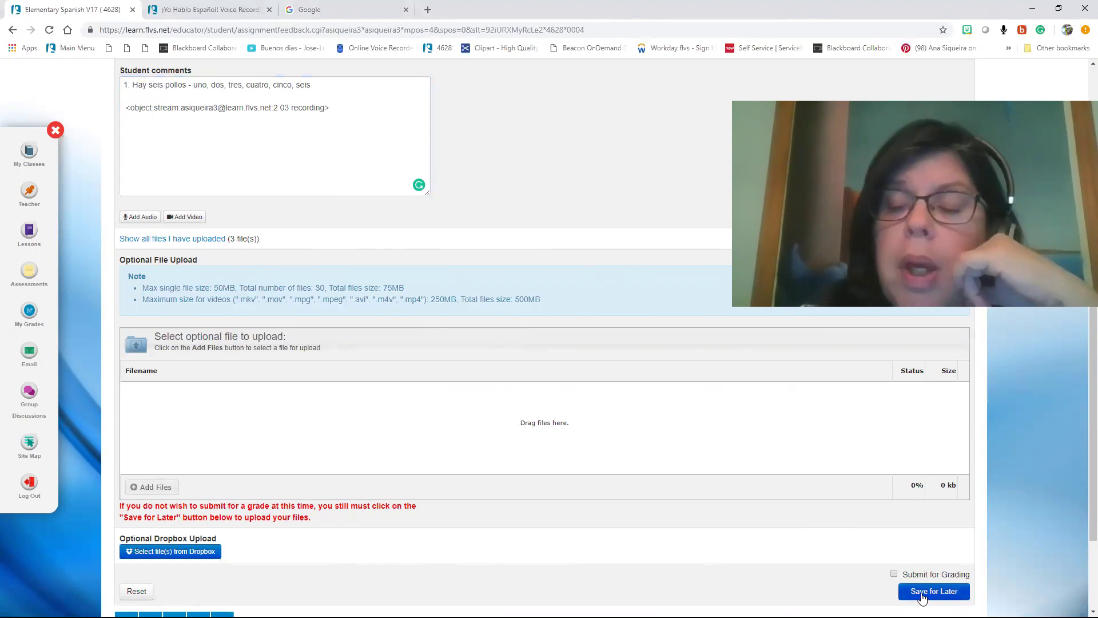
{"action": "left_click", "coordinate": [894, 574]}
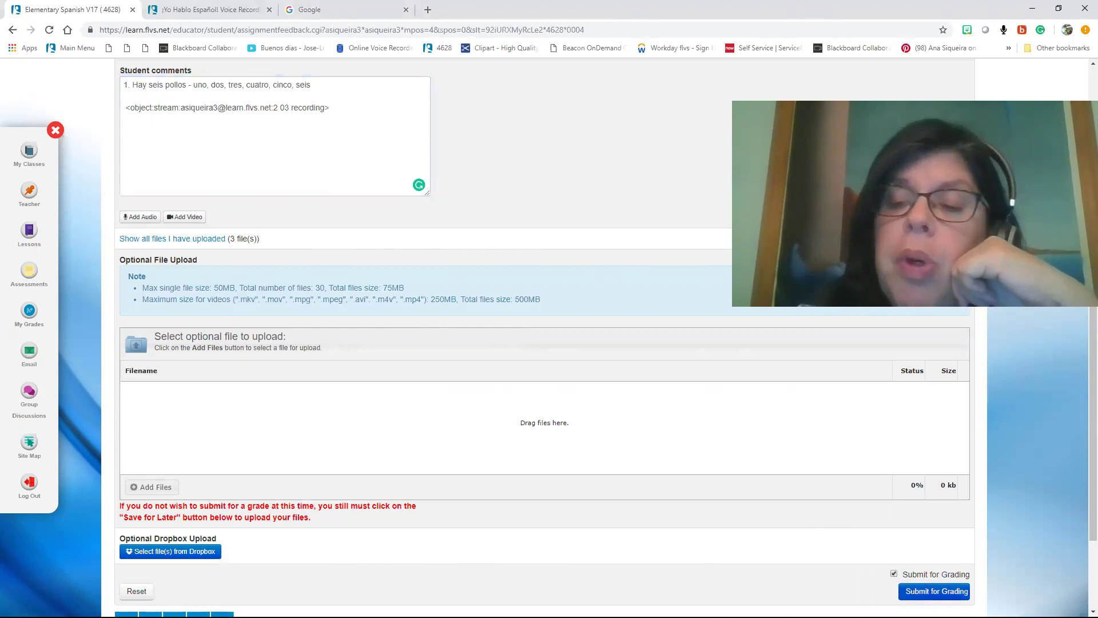
Submit 02.03 Los Números for grading and look over the returned Grade Report.
{"action": "left_click", "coordinate": [911, 593]}
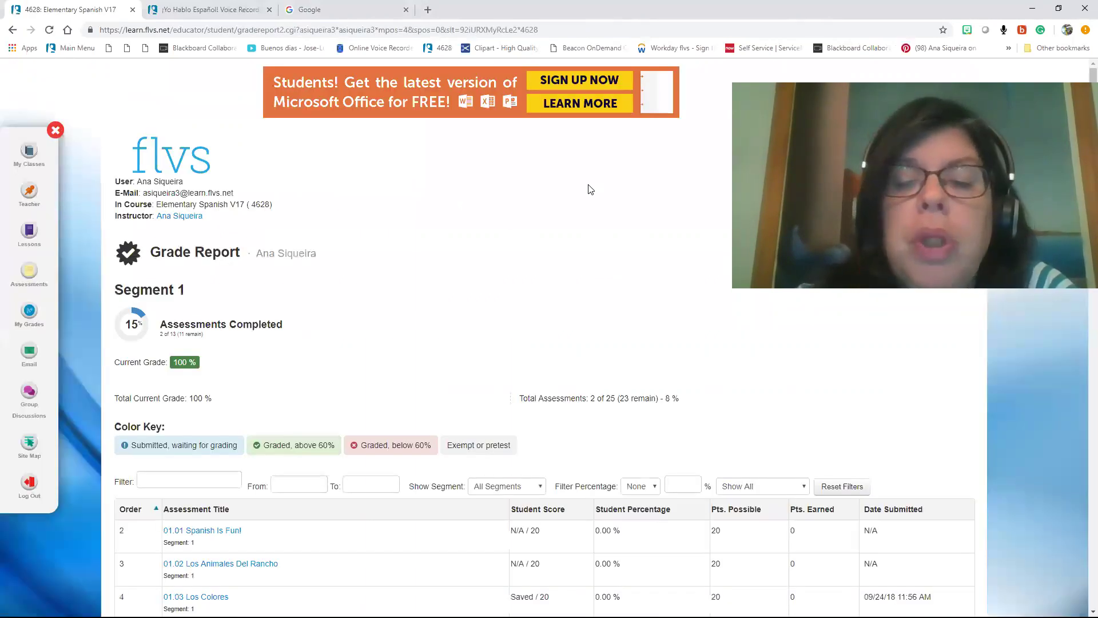
{"action": "scroll", "coordinate": [482, 281], "scroll_direction": "down", "scroll_amount": 2}
{"action": "scroll", "coordinate": [482, 282], "scroll_direction": "up", "scroll_amount": 2}
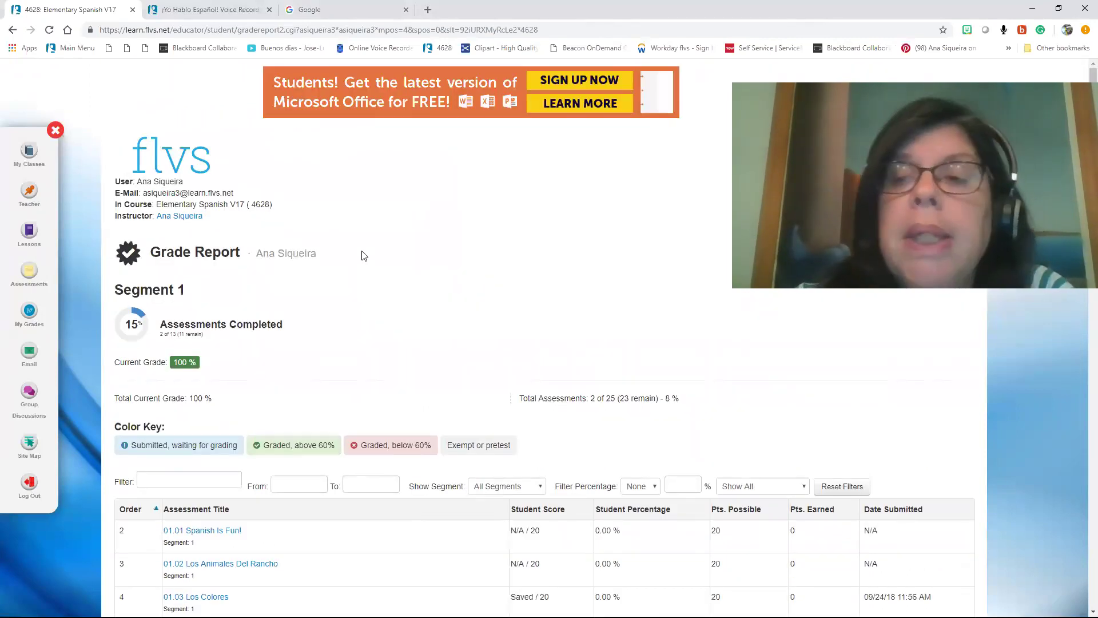